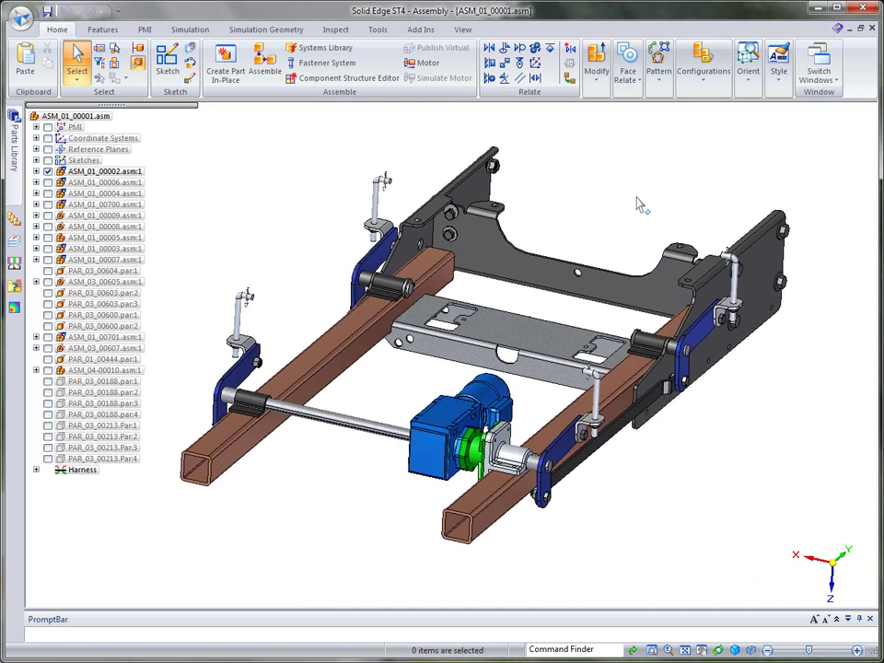
- Apply the 09-Simulation display configuration to the main assembly
click(703, 69)
click(764, 113)
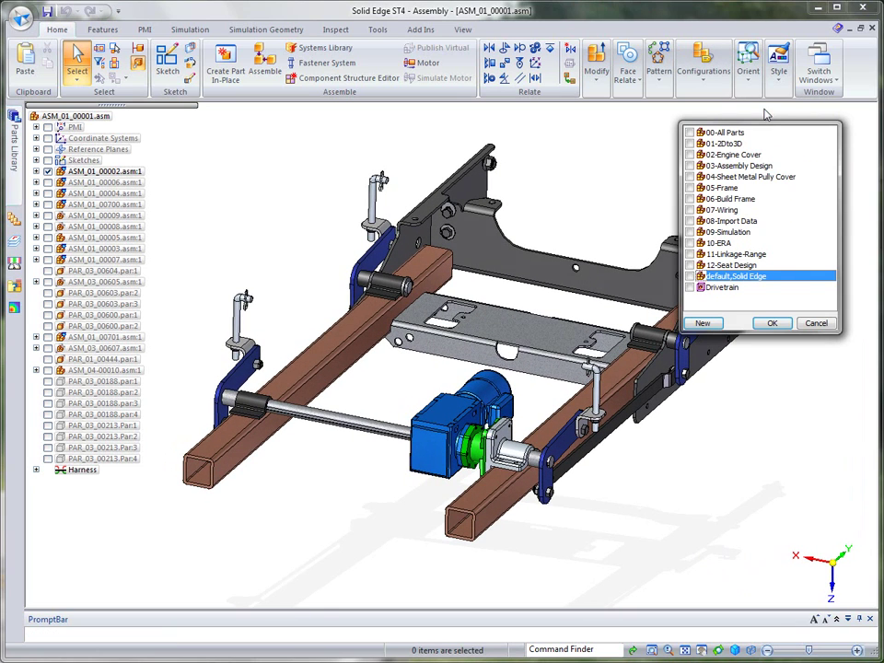
click(731, 232)
click(771, 323)
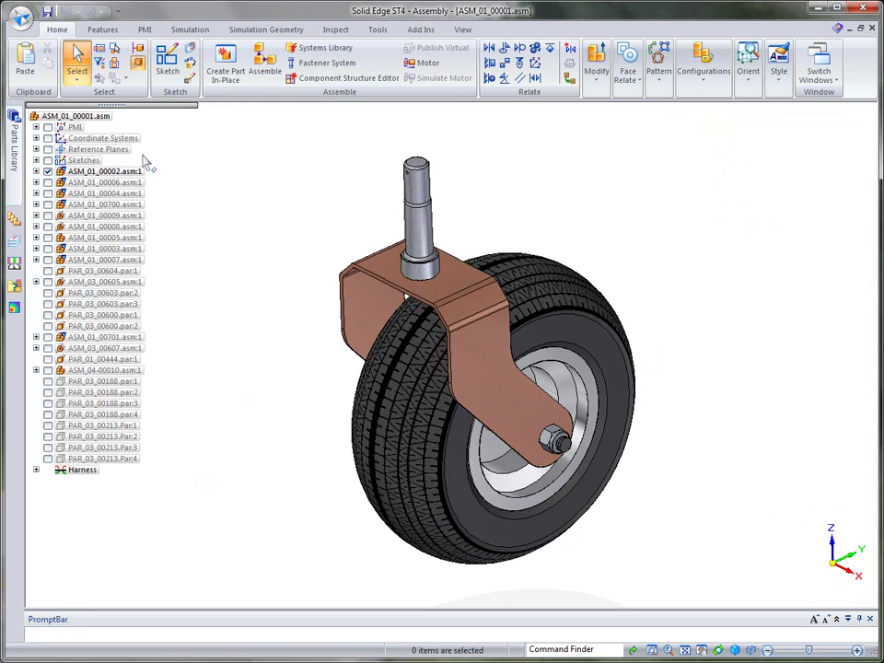
- Open the wheel fork subassembly ASM_02_00019.asm:2, nested under ASM_01_00002.asm:1, in its own window
click(36, 172)
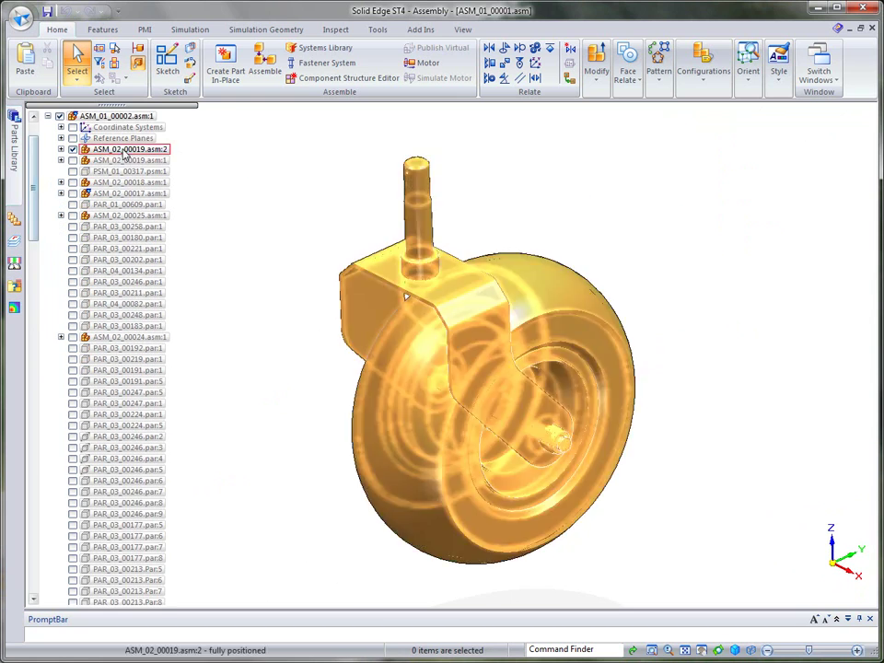
right_click(125, 153)
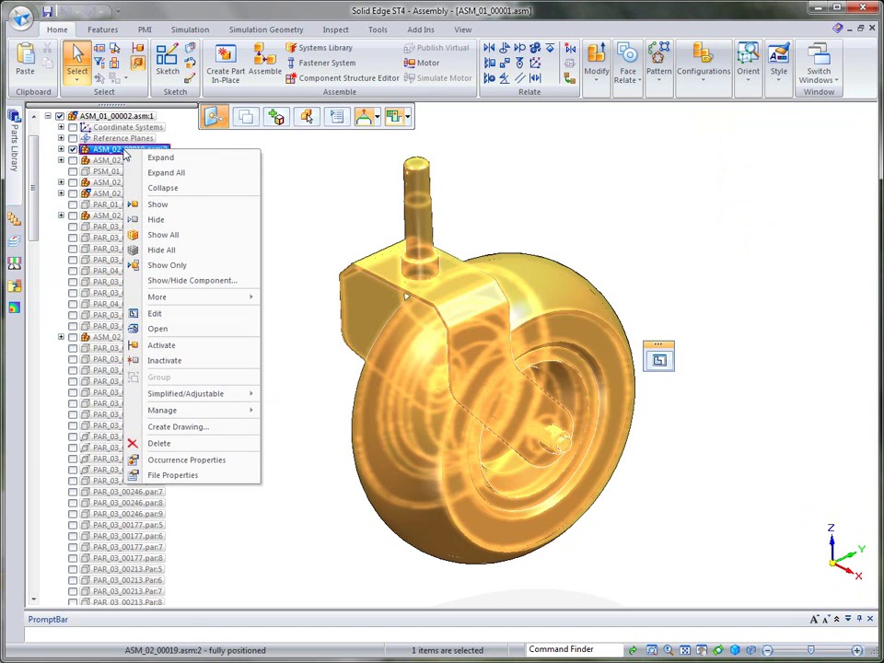
click(157, 328)
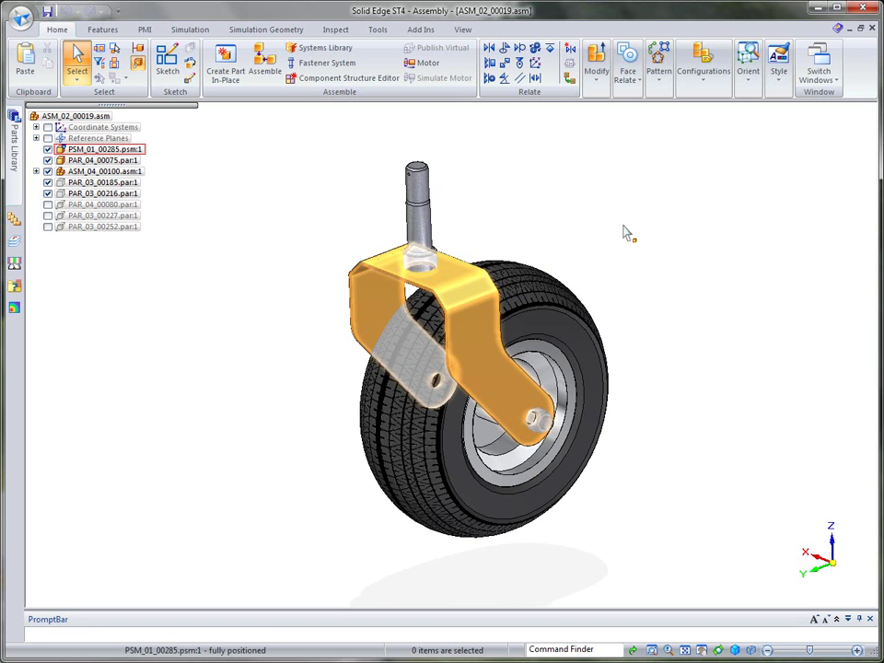
- Apply the Simulation Parts Only configuration to the wheel fork subassembly and fit it in the view
click(692, 82)
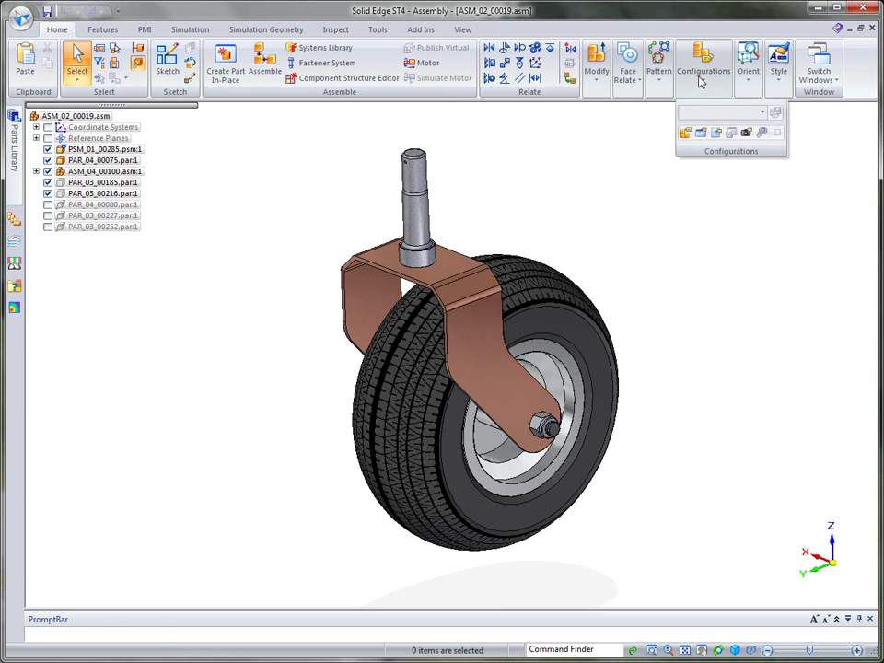
click(764, 114)
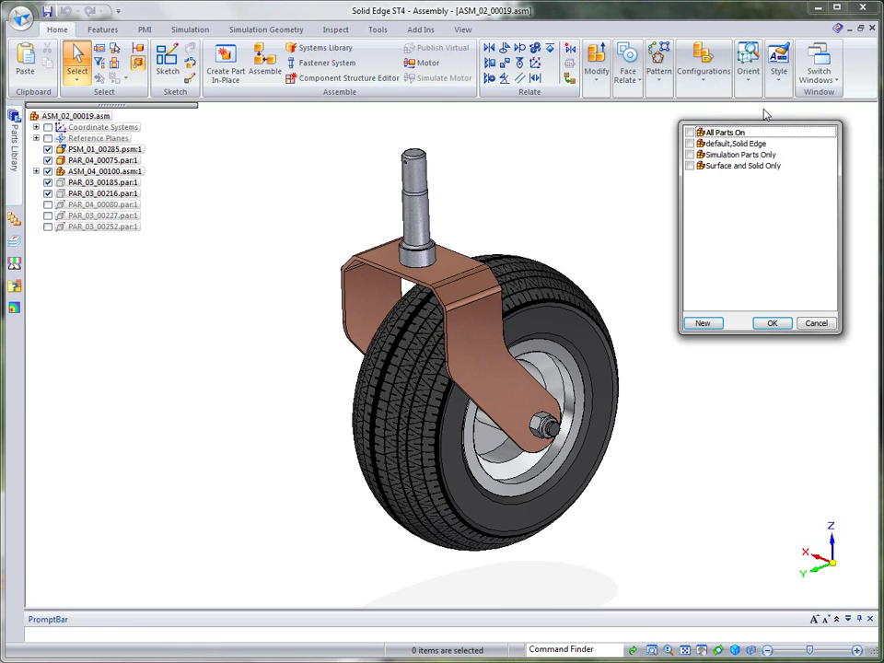
click(739, 155)
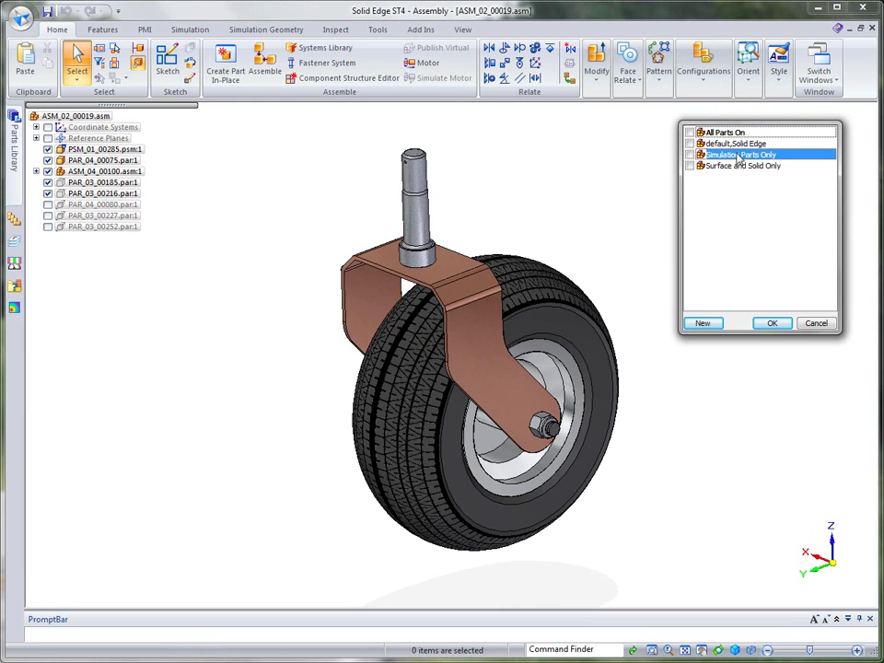
click(773, 323)
key(ctrl+f)
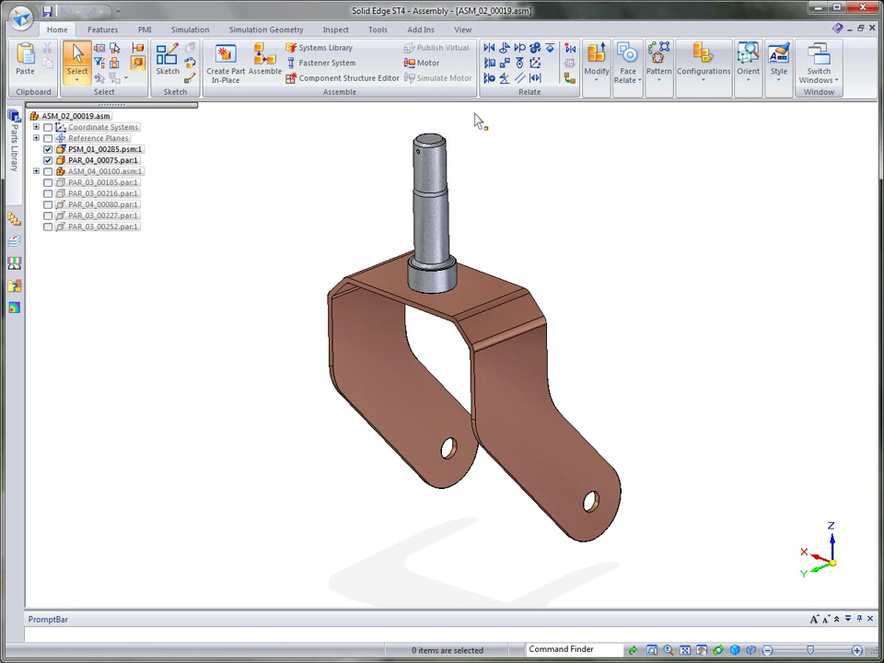
- Create a mid-surface of the sheet metal fork PSM_01_00285 with an offset ratio of 0.500 and show the simulation geometry tree
click(258, 31)
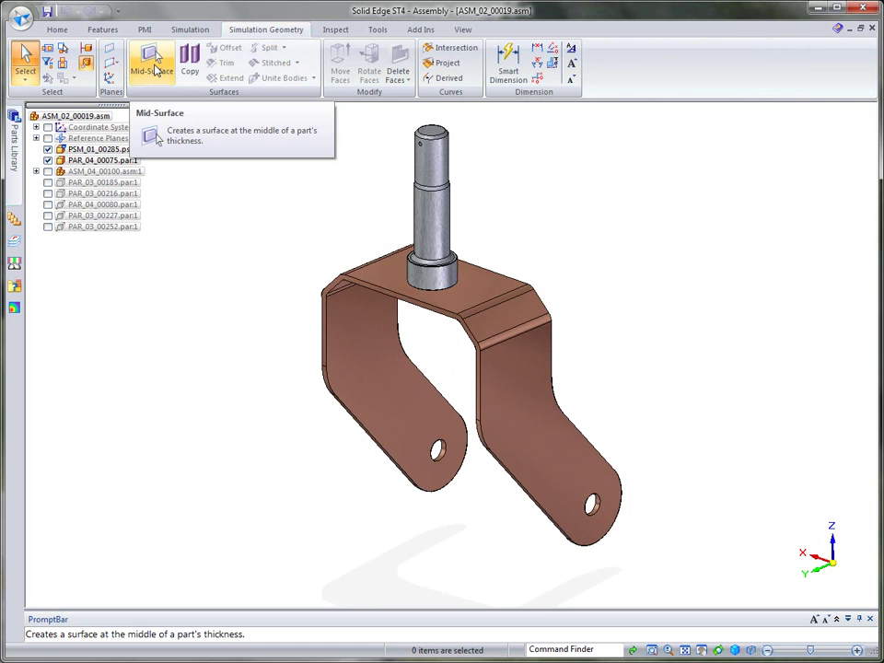
click(155, 65)
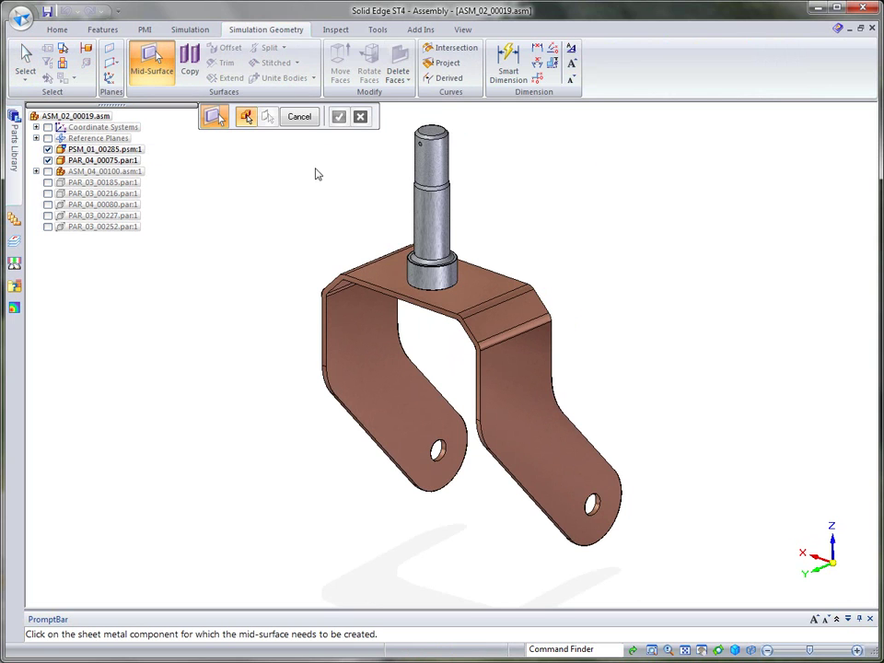
click(497, 294)
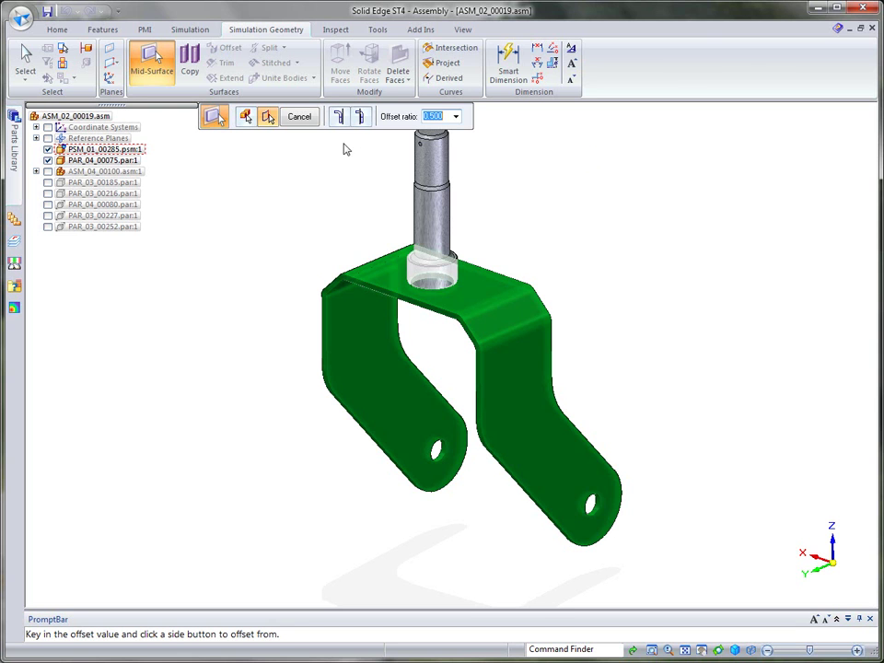
click(360, 115)
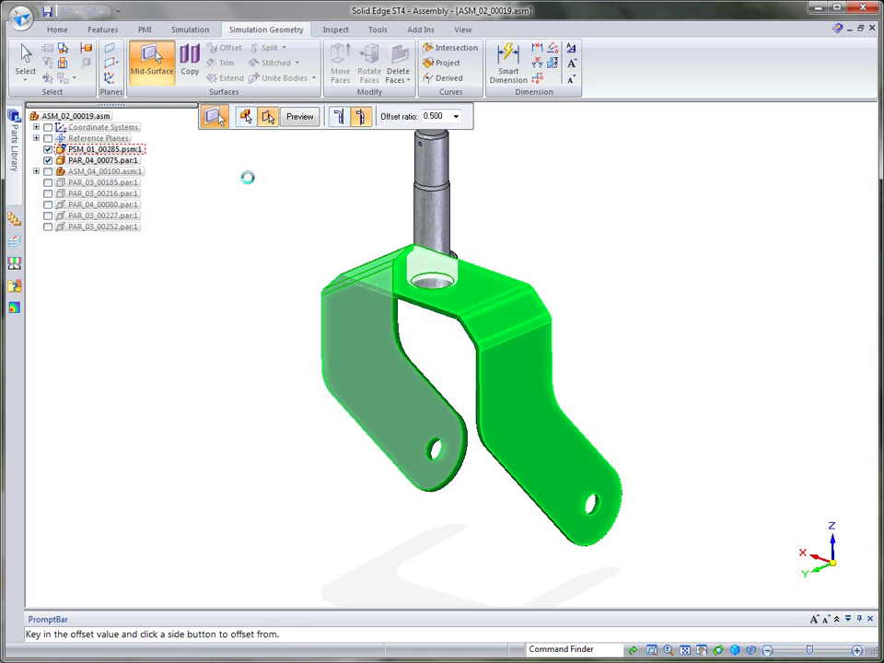
key(Return)
click(299, 117)
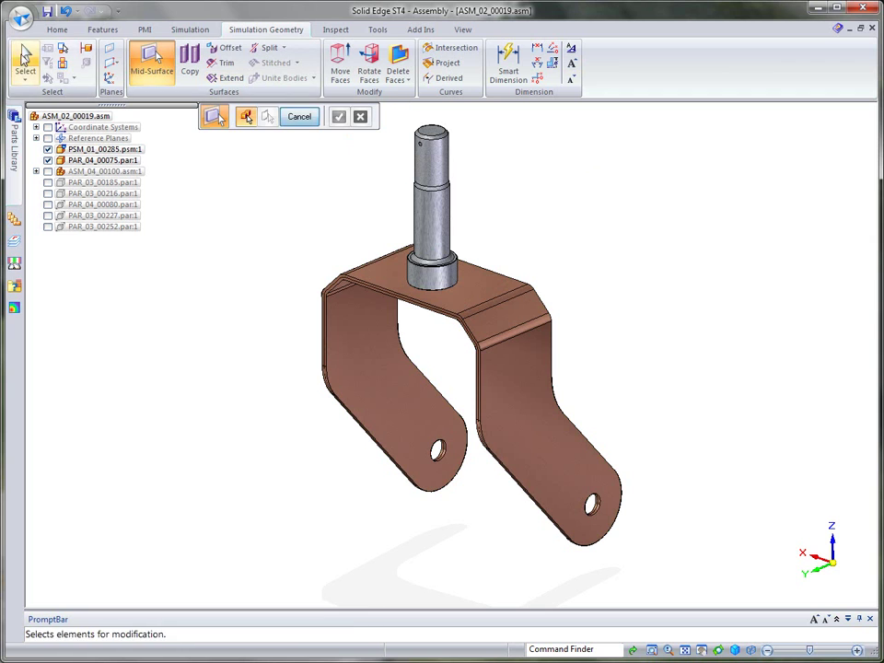
click(25, 57)
click(14, 311)
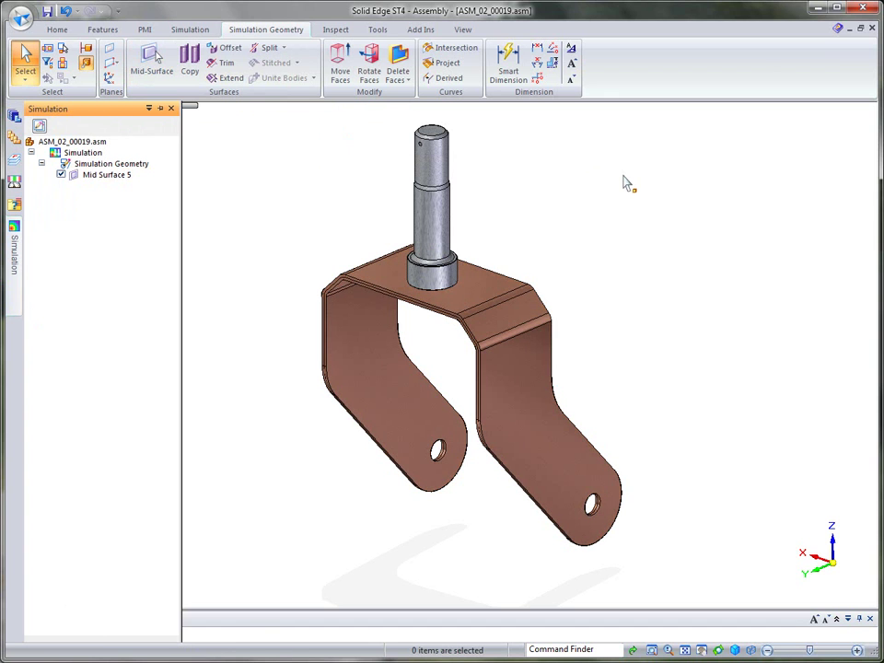
- Switch the subassembly to the Surface and Solid Only configuration and fit it in the view
click(57, 30)
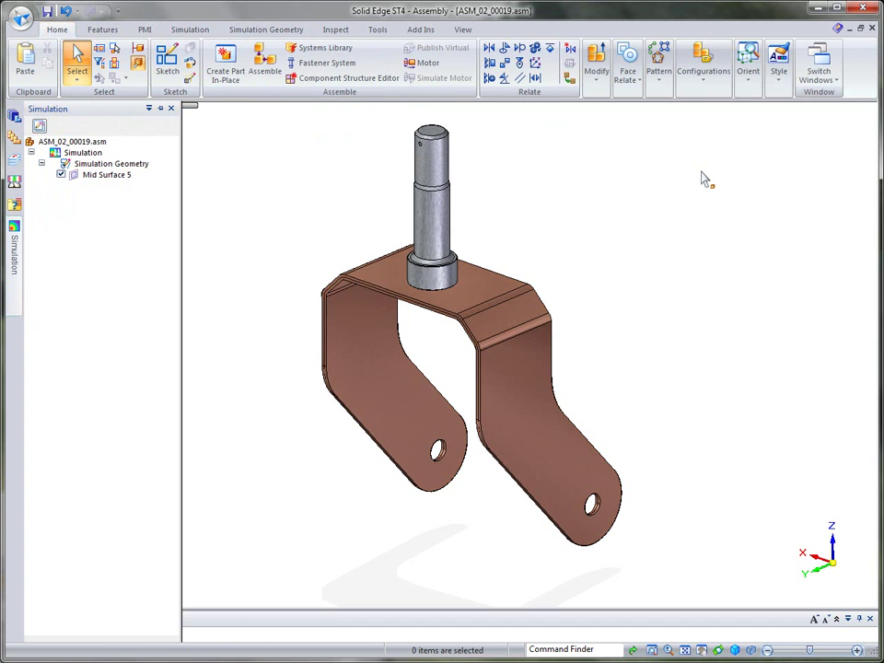
click(708, 85)
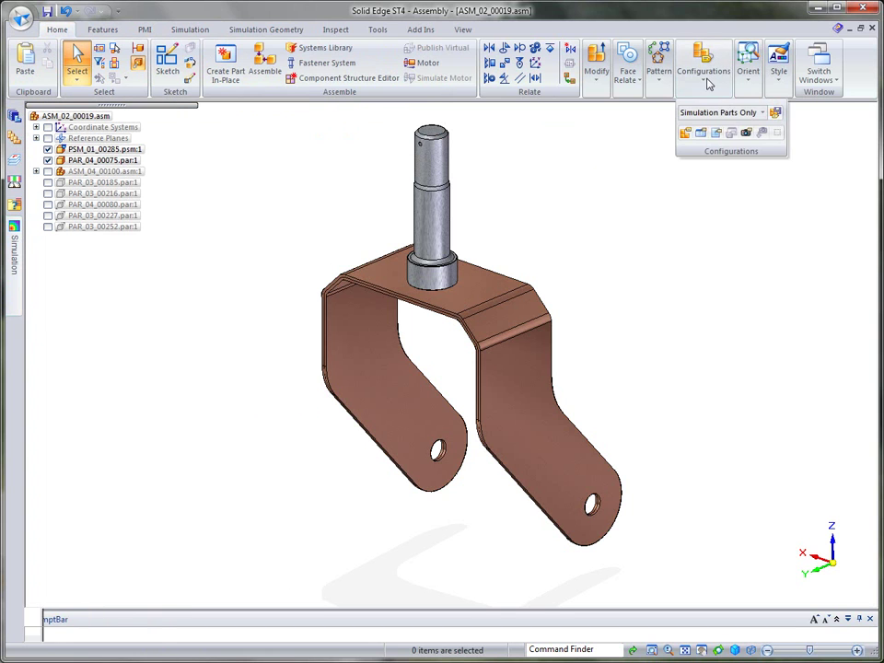
click(748, 119)
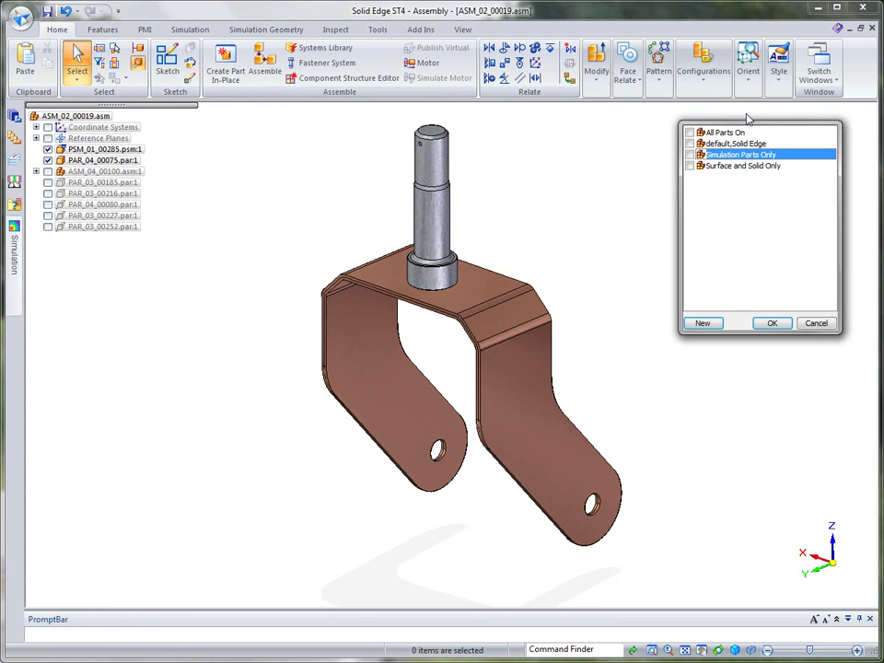
click(741, 166)
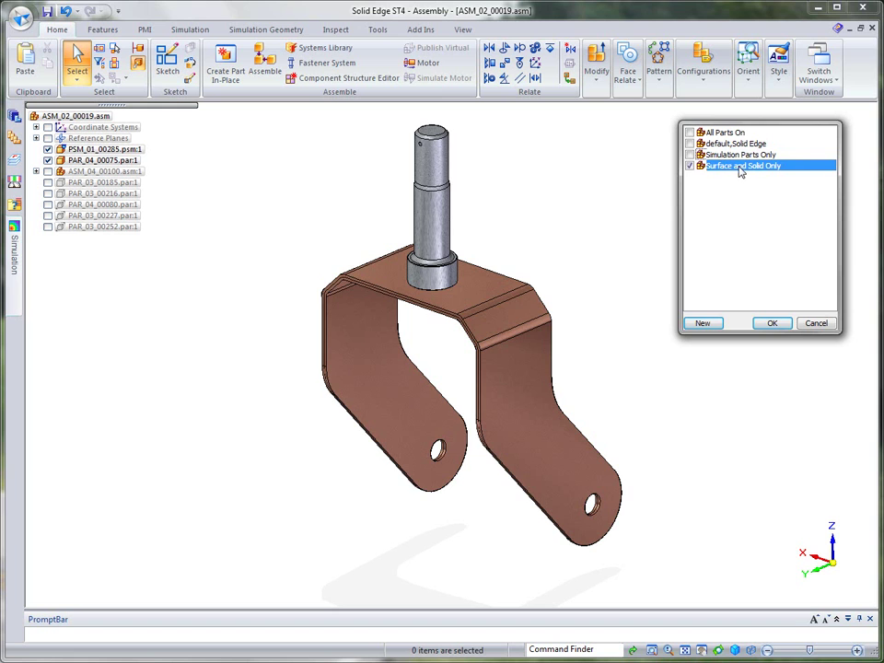
click(771, 324)
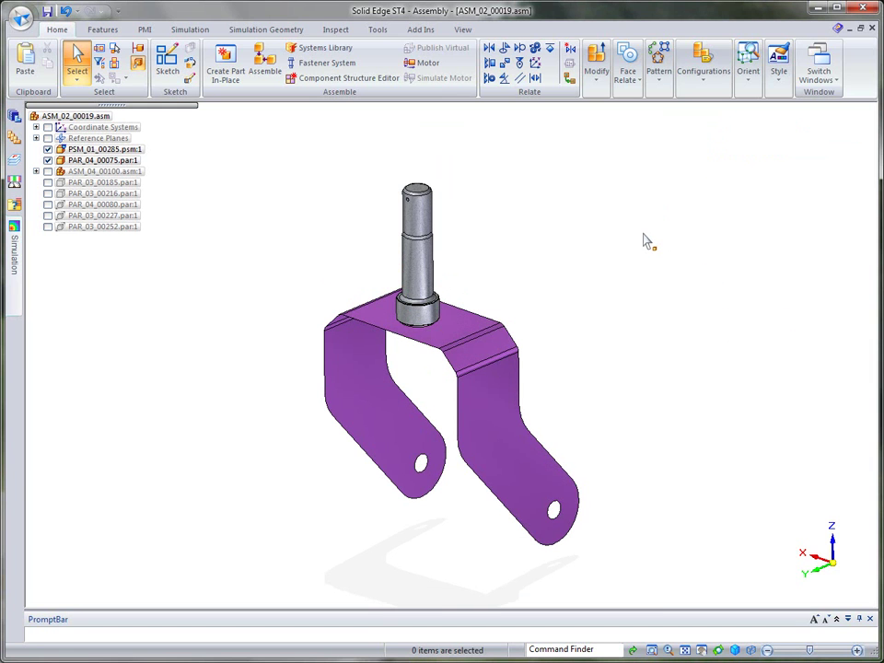
key(ctrl+f)
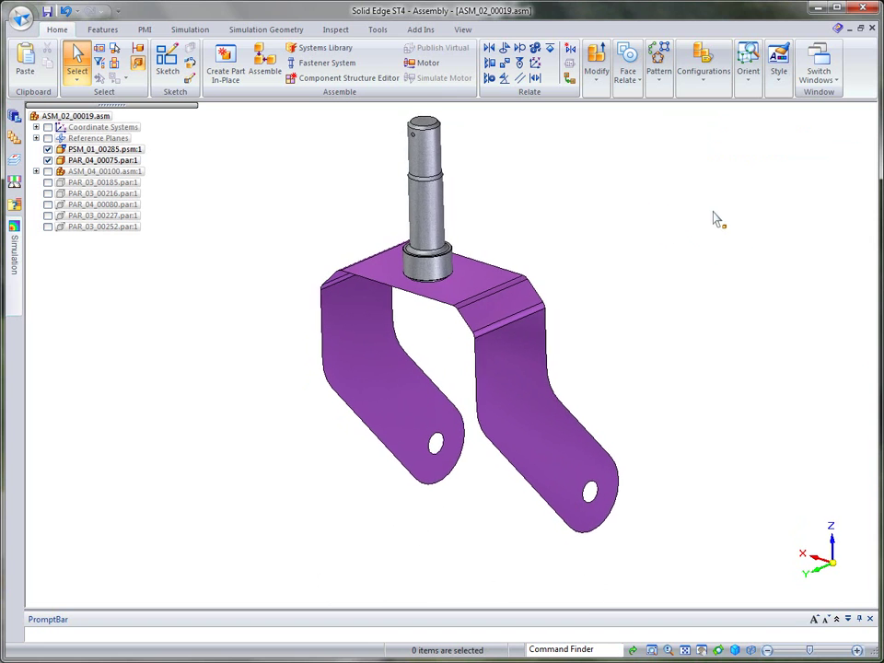
- Create a Linear Static simulation study with the Mixed and United Bodies mesh type
click(194, 30)
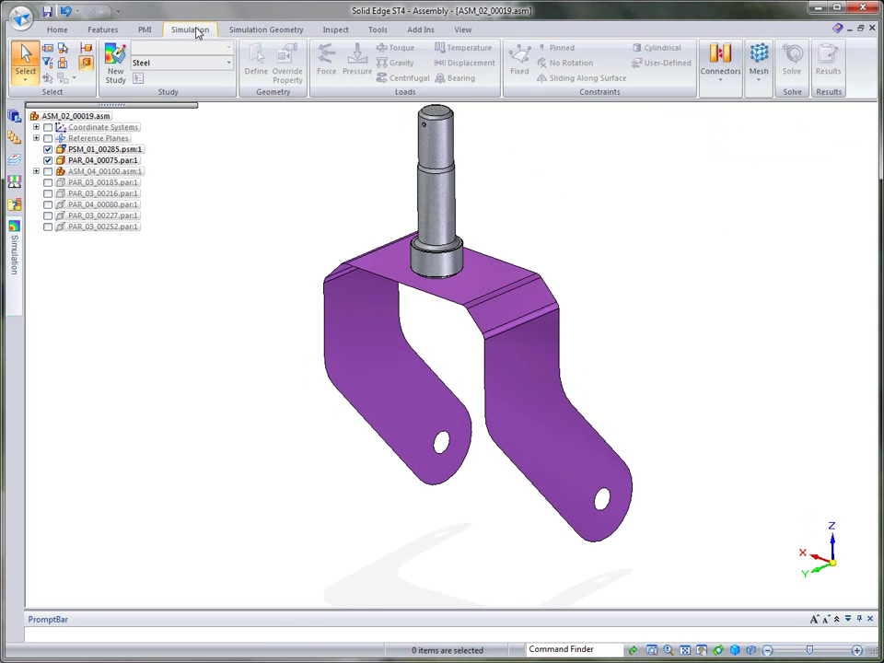
click(114, 66)
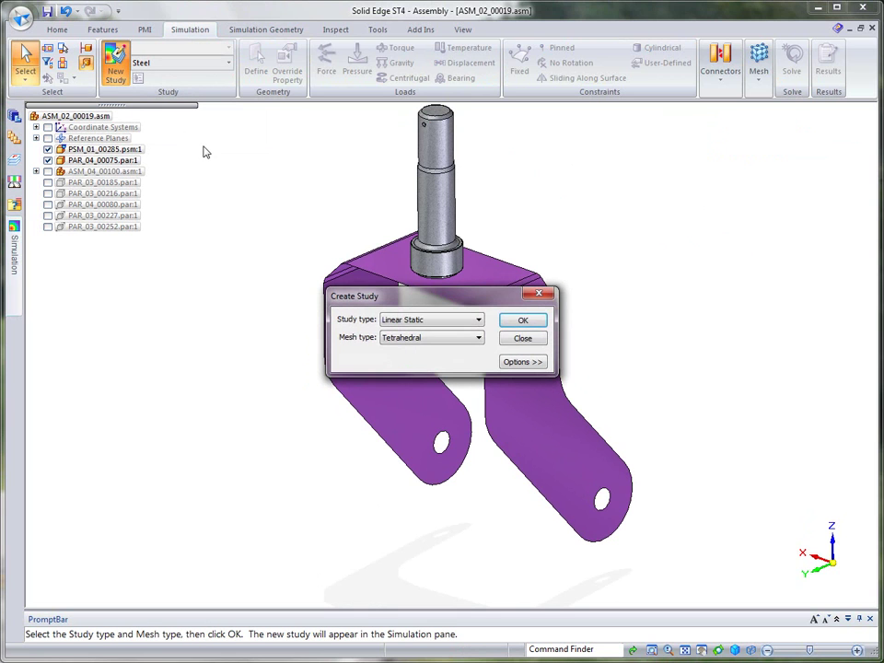
click(478, 339)
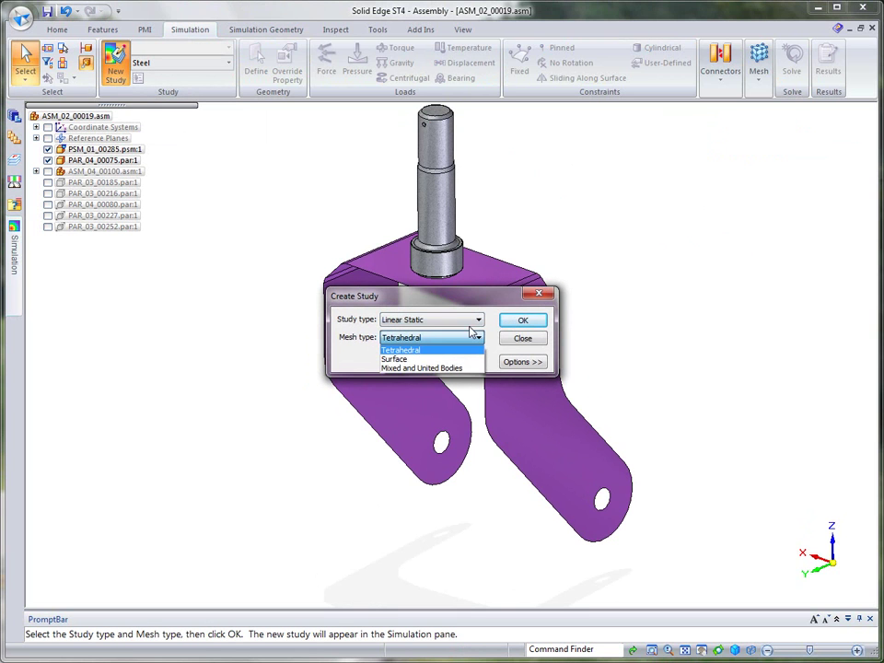
click(416, 368)
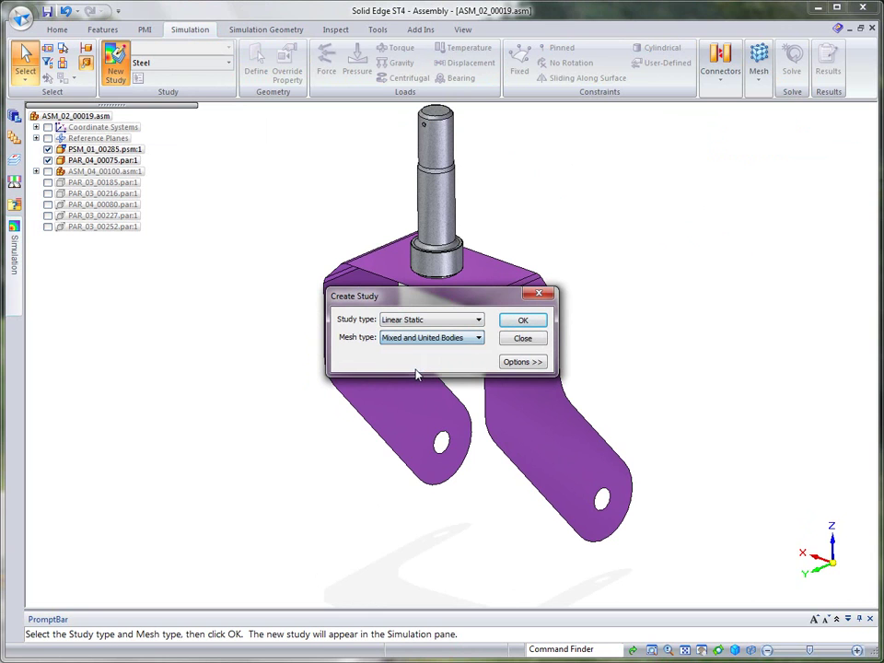
click(523, 320)
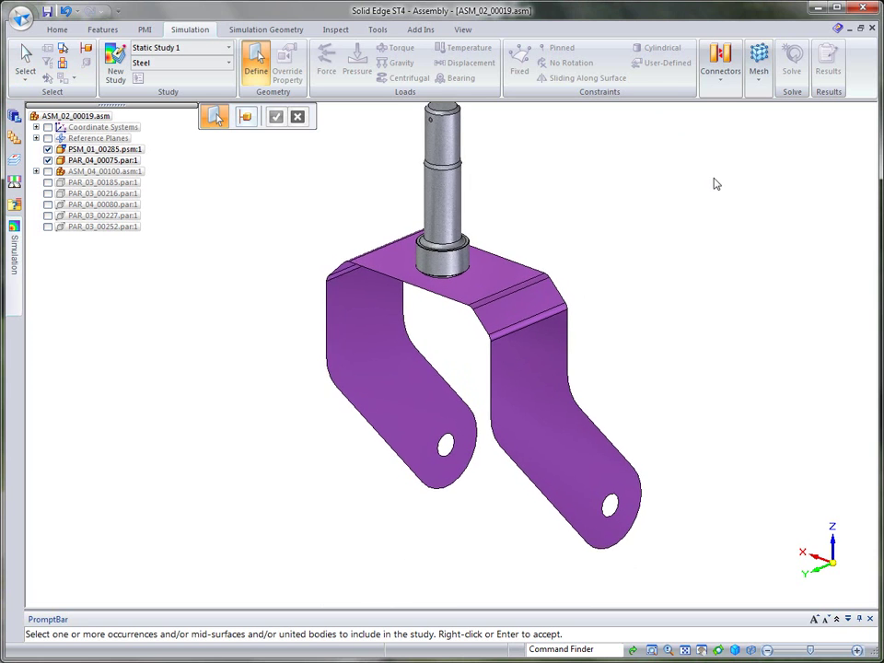
- Include both the fork mid-surface and the solid shaft in the study geometry and set an isometric view
drag(687, 125, 240, 570)
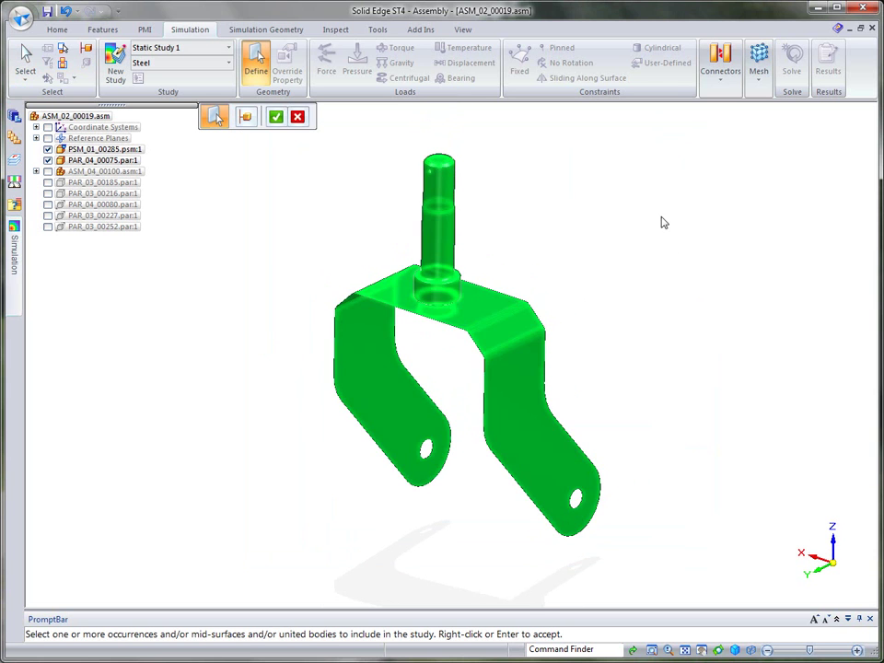
right_click(608, 162)
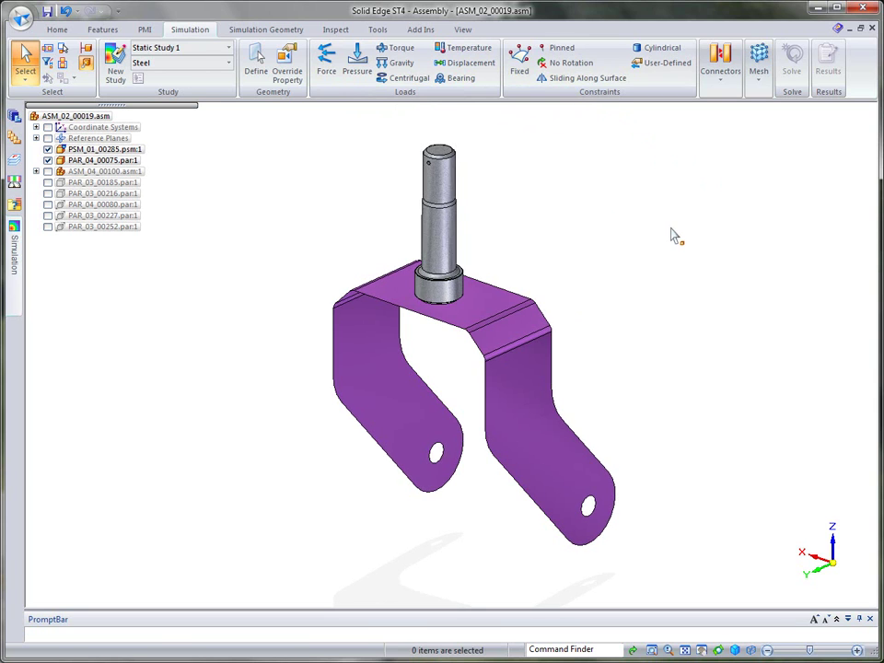
key(ctrl+i)
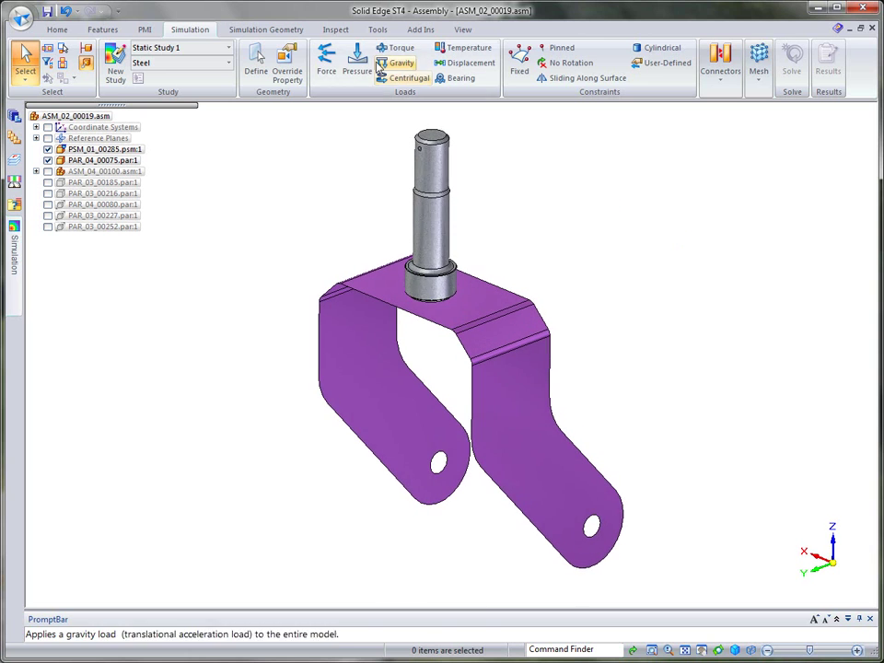
- Apply a 0.5 kN force to the circular edges of both axle holes in the fork arms, repositioning its direction handle
click(326, 60)
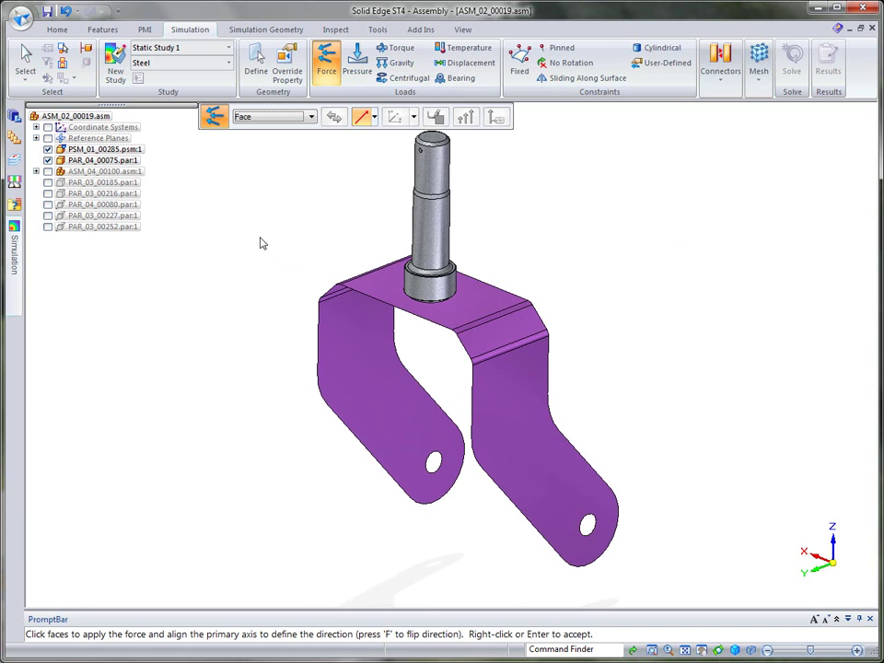
click(296, 117)
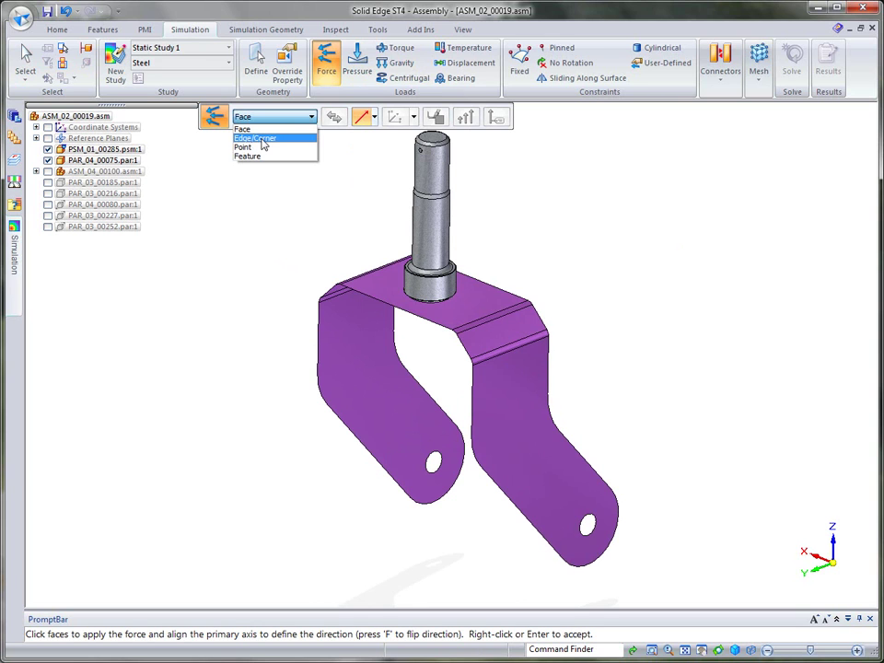
click(261, 139)
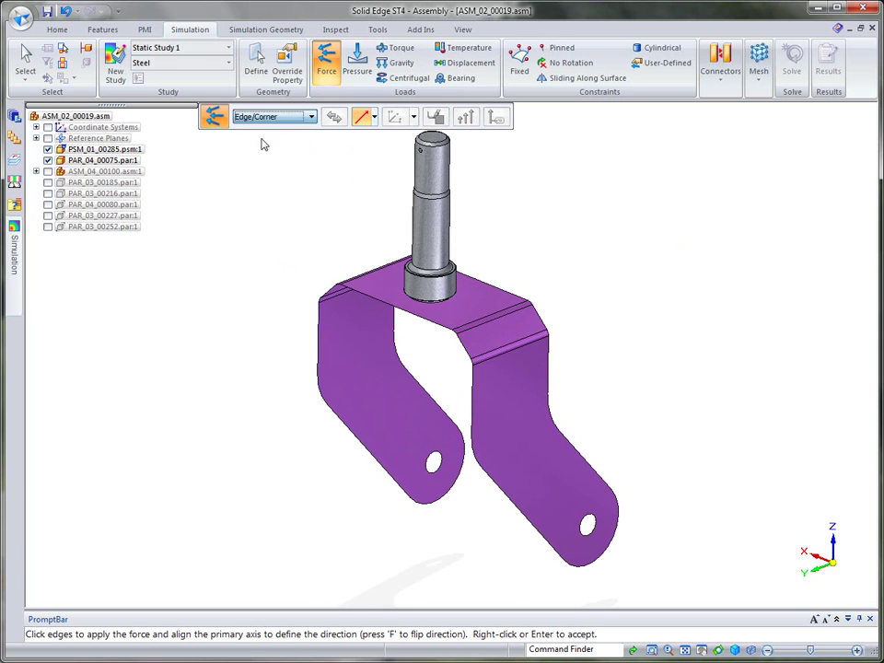
click(442, 463)
click(595, 524)
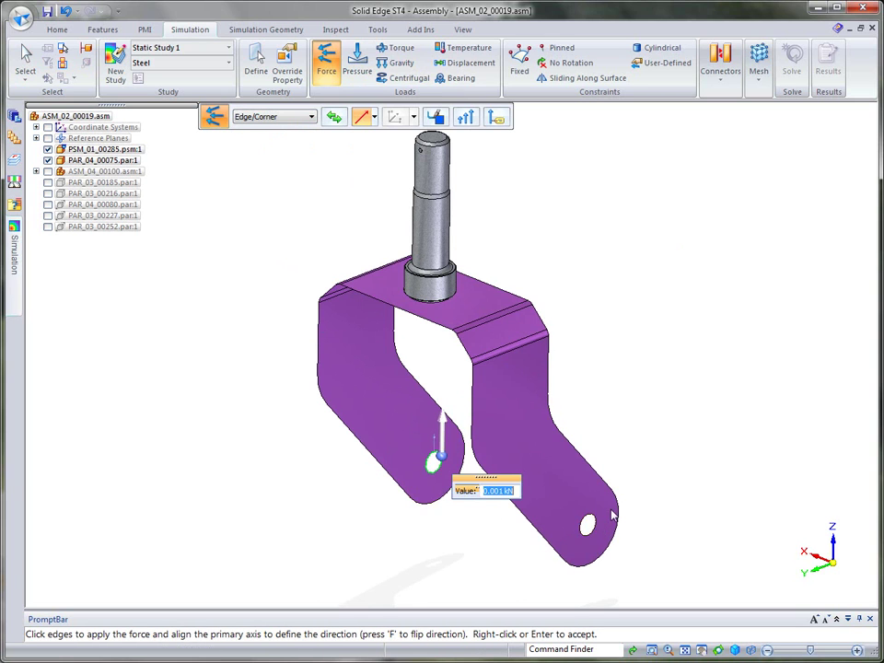
drag(442, 454, 346, 498)
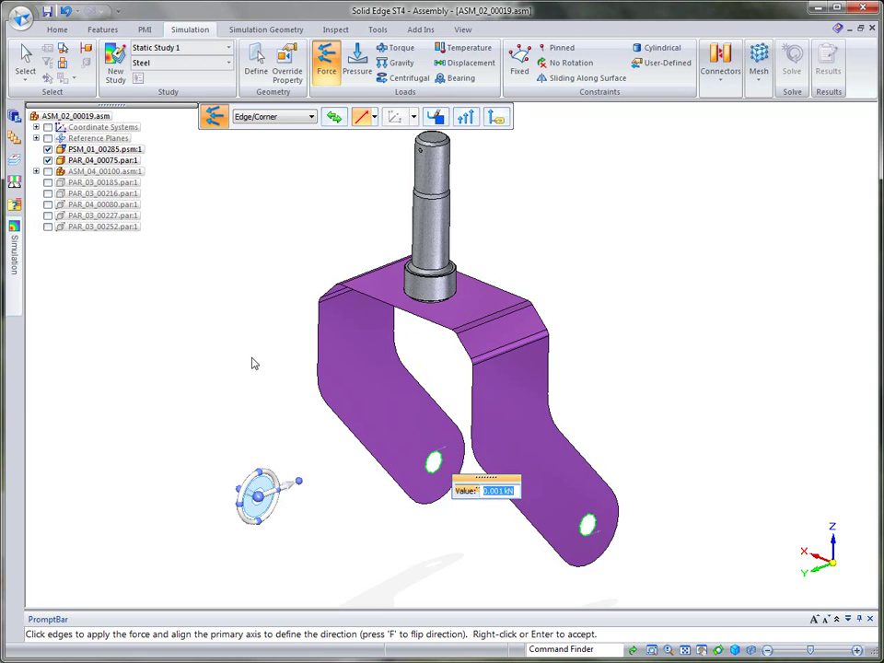
text(.5)
key(Return)
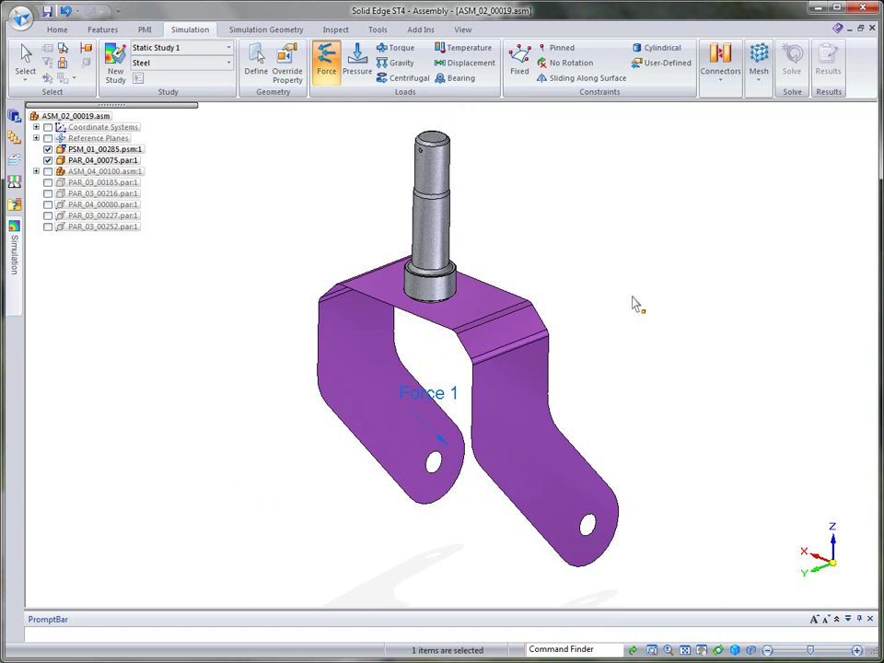
- Apply a fixed constraint to the cylindrical face at the upper end of the shaft
click(519, 60)
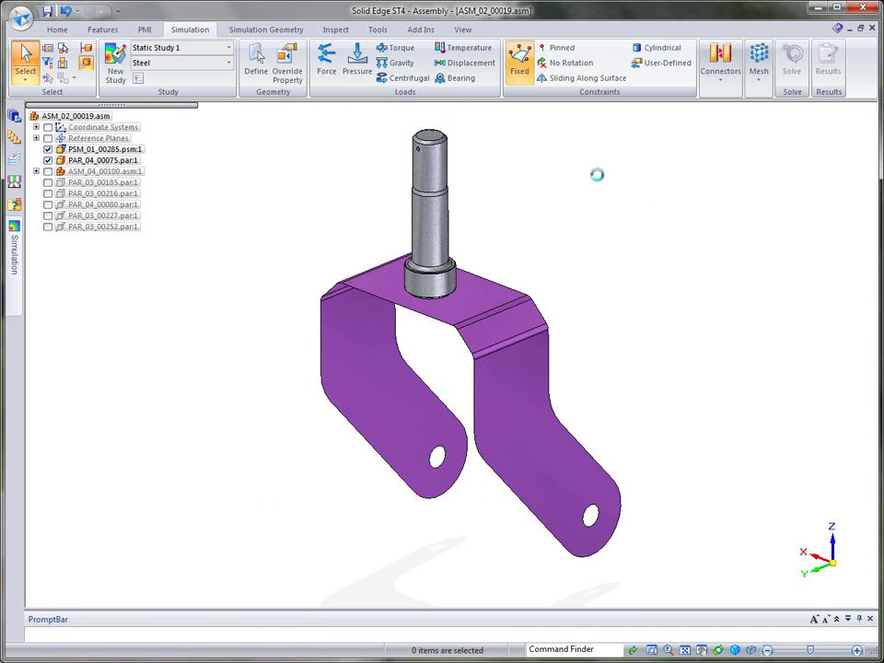
click(440, 168)
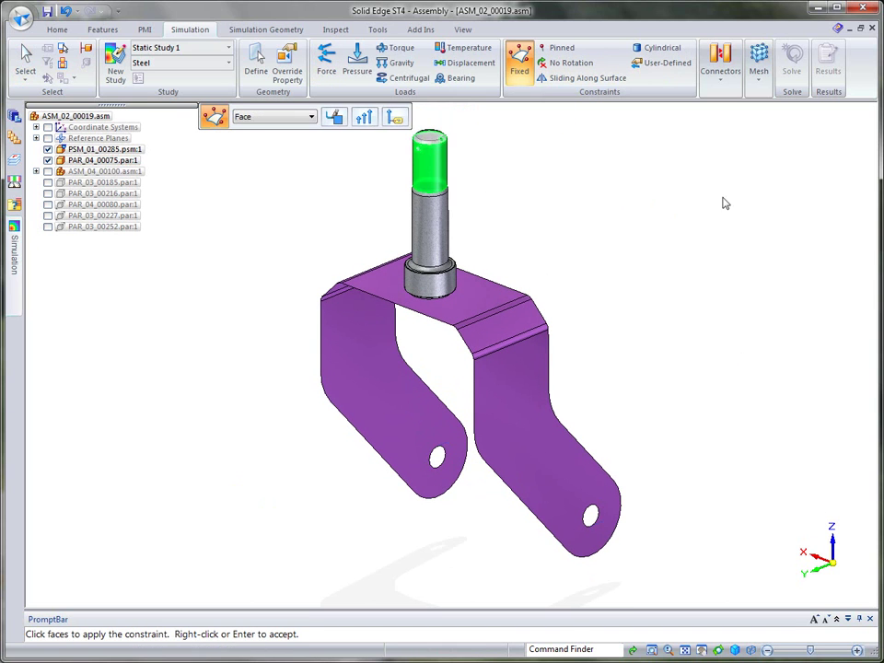
right_click(671, 223)
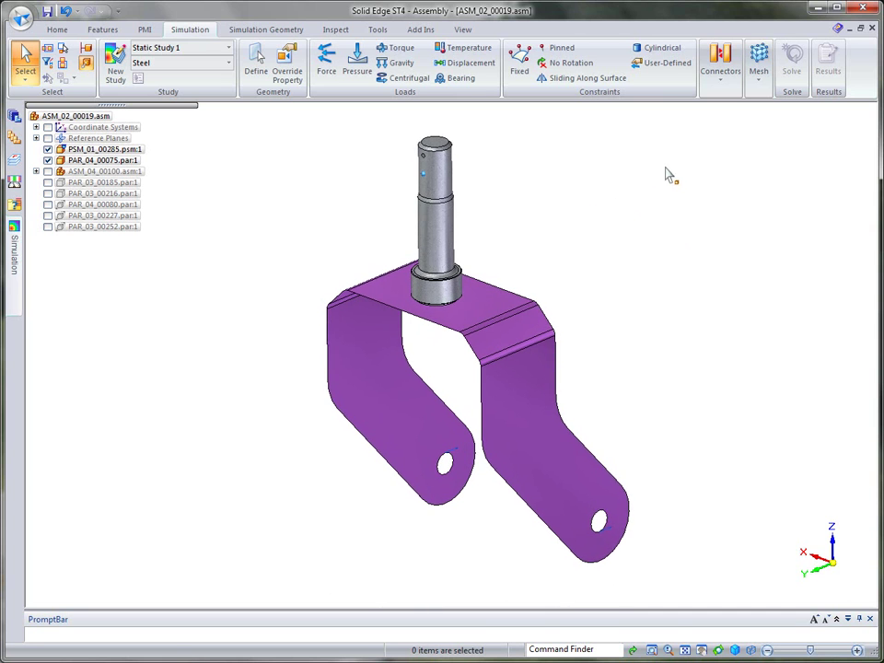
- Create an automatic glue connector between the shaft and the fork mid-surface using a 10 mm search distance
click(719, 76)
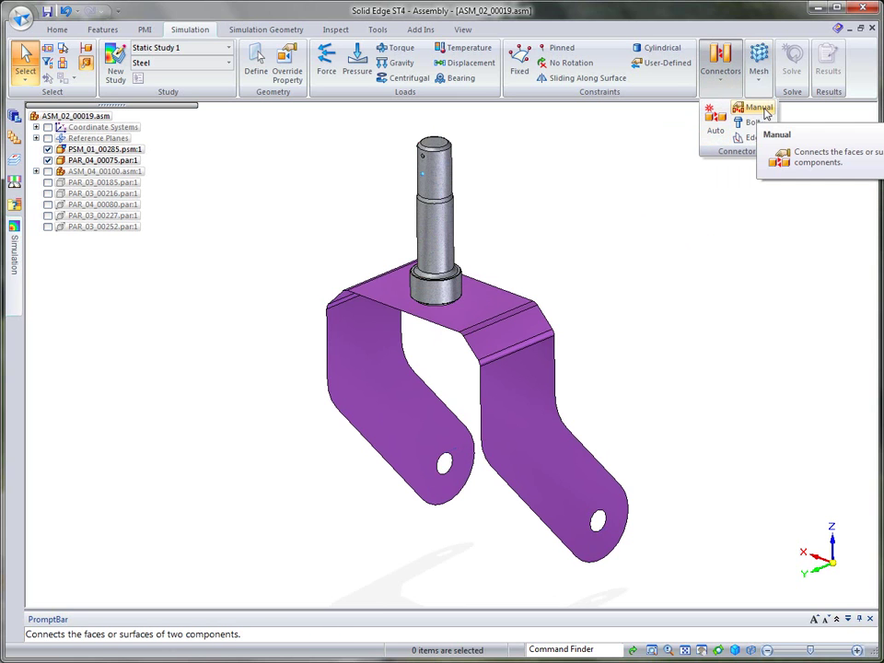
click(715, 121)
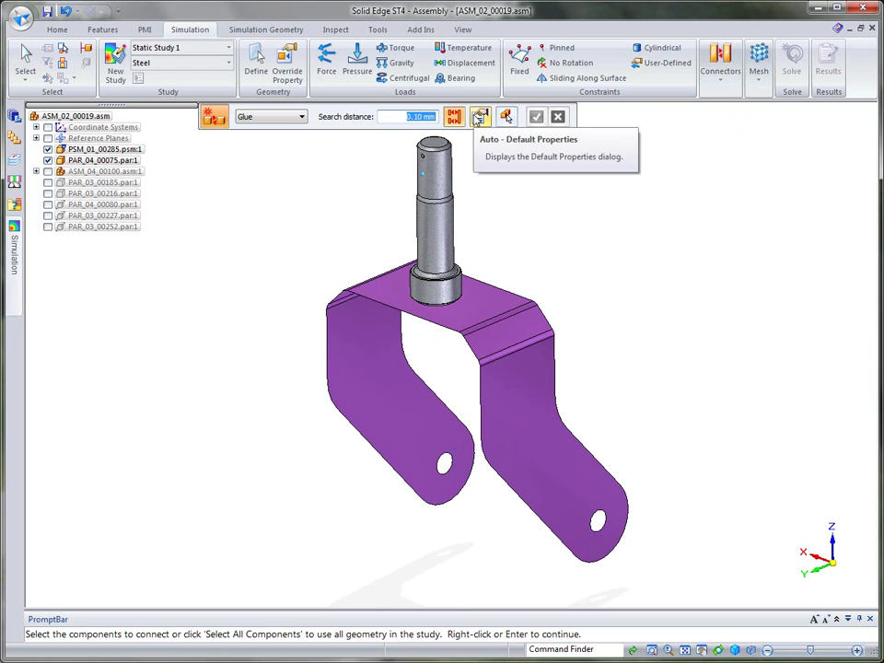
text(10)
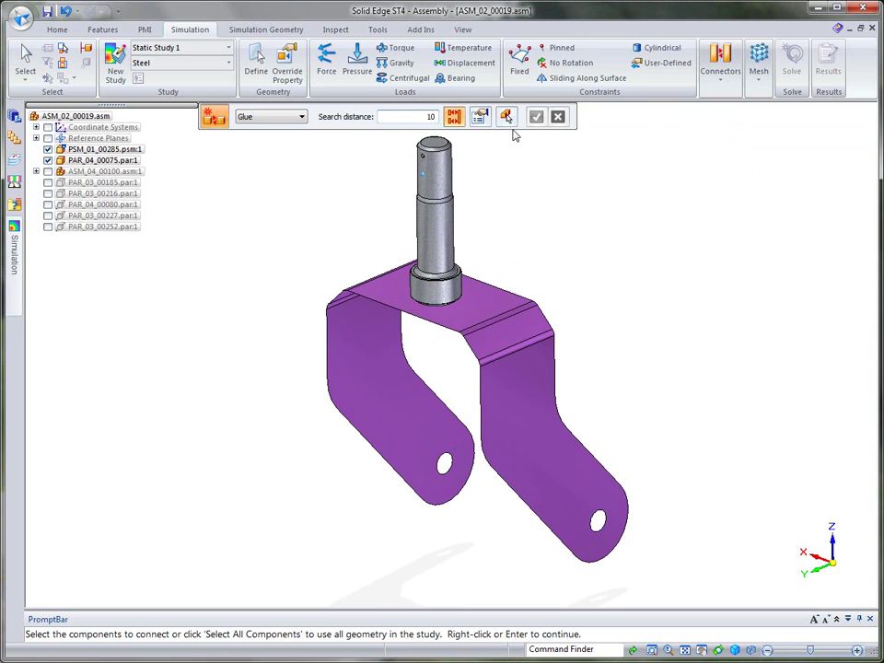
drag(697, 127, 281, 603)
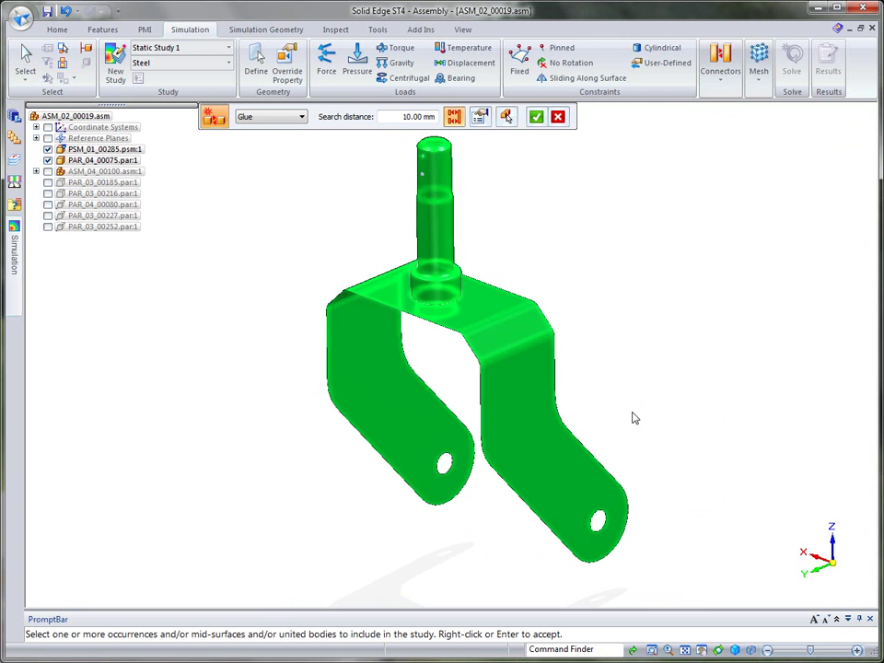
click(537, 117)
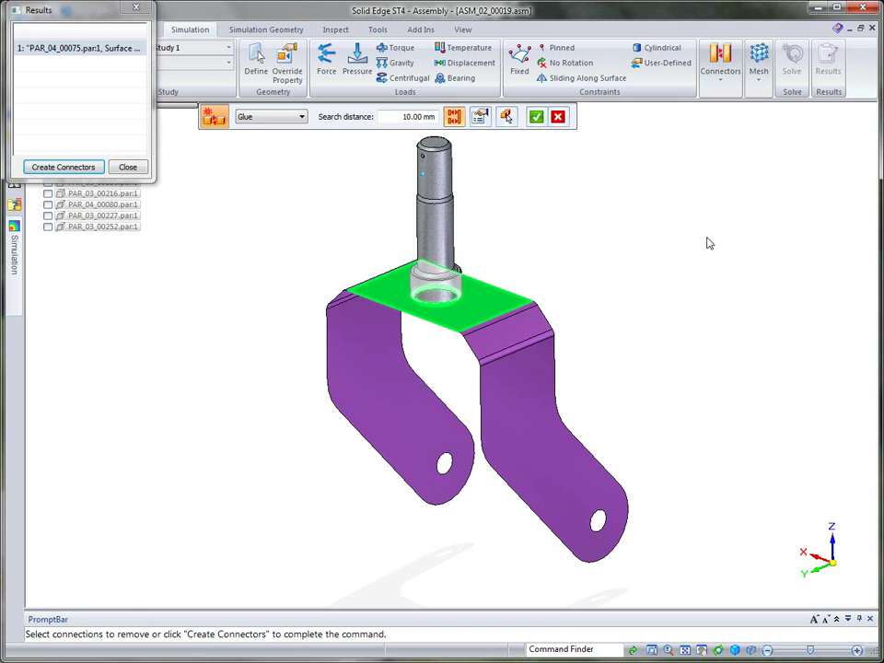
scroll(708, 243, up, 5)
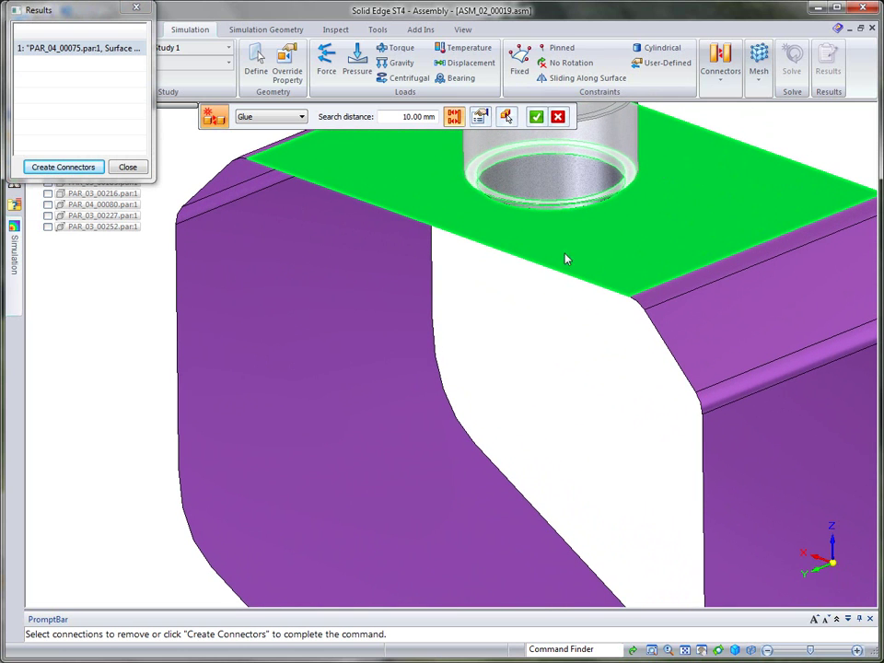
scroll(782, 149, down, 5)
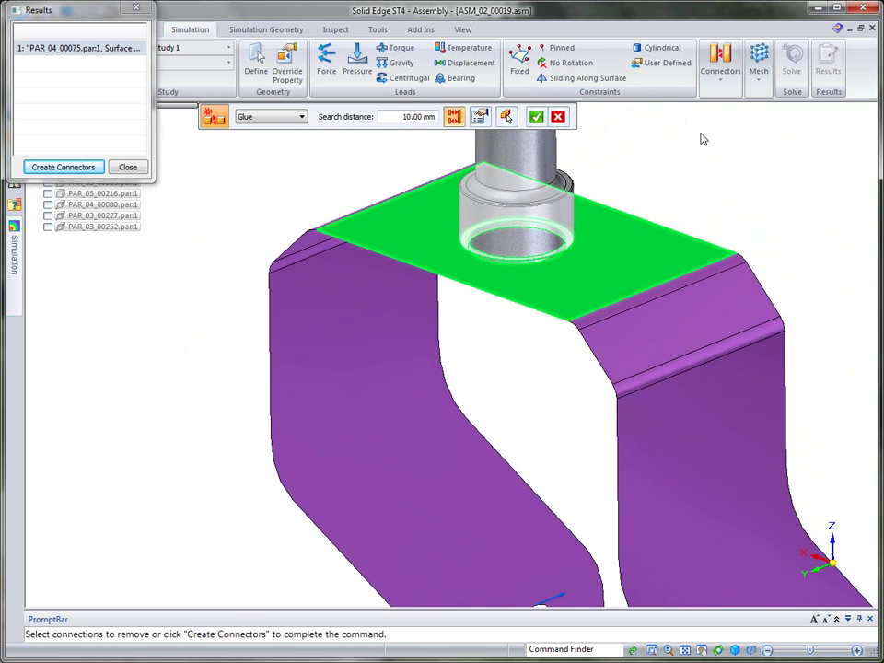
click(82, 168)
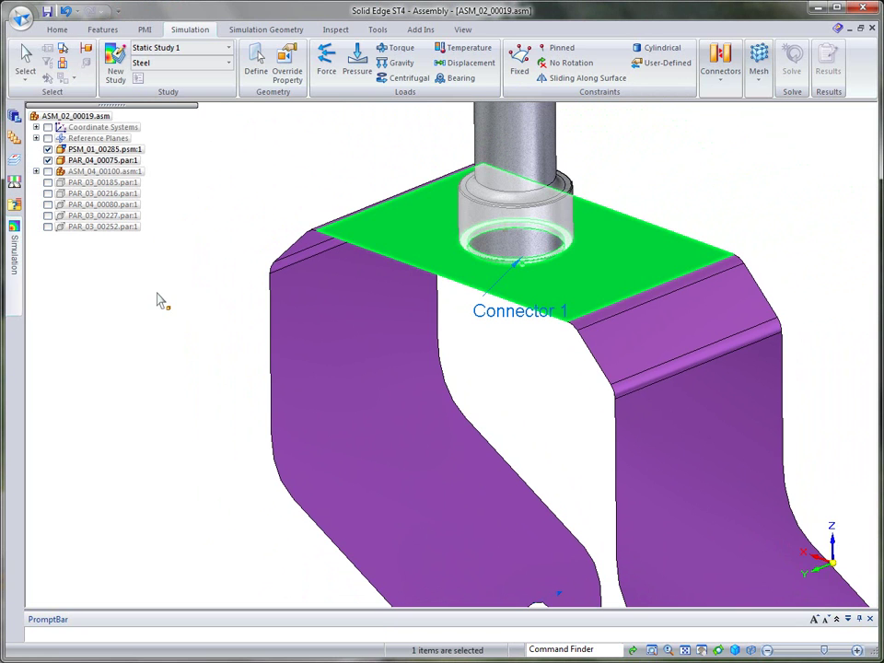
click(179, 355)
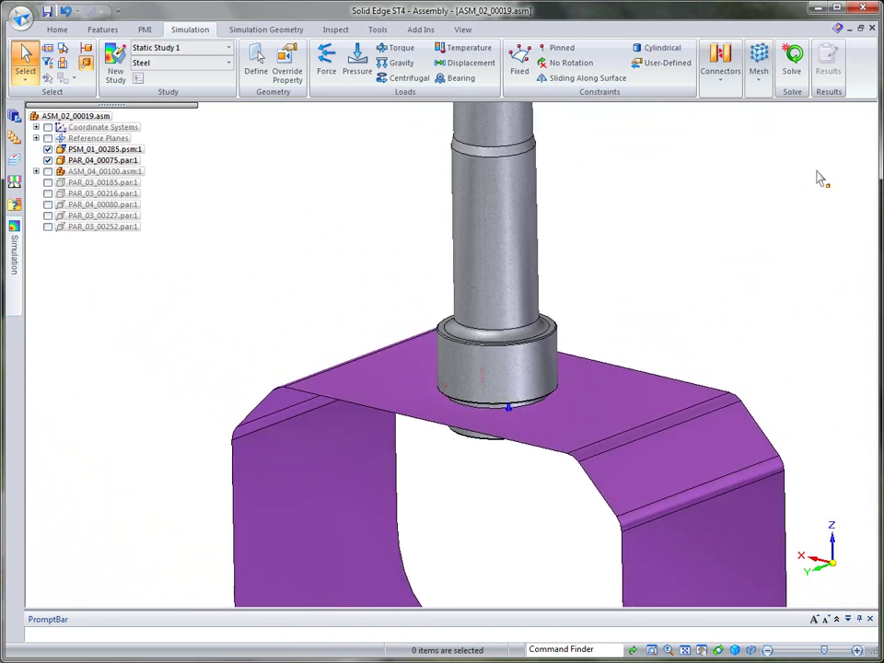
- Edit the glue connector and set its graphic symbol spacing to 10, the densest setting
click(16, 245)
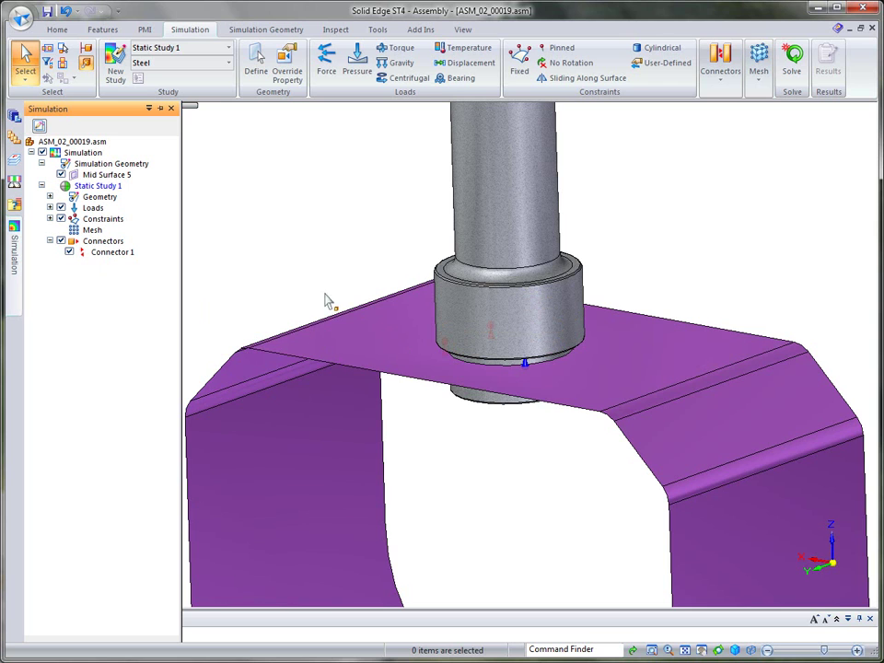
click(113, 254)
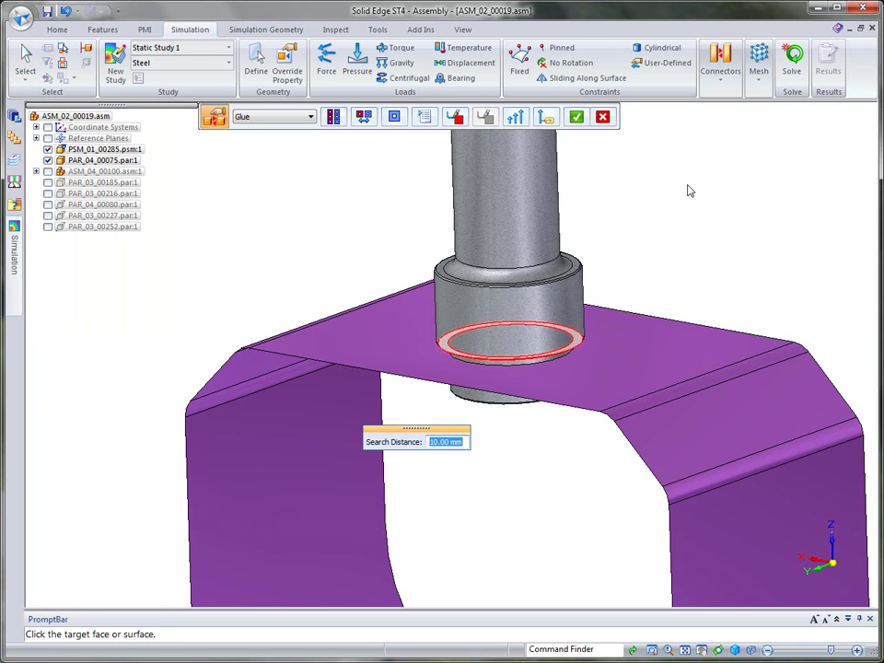
click(507, 120)
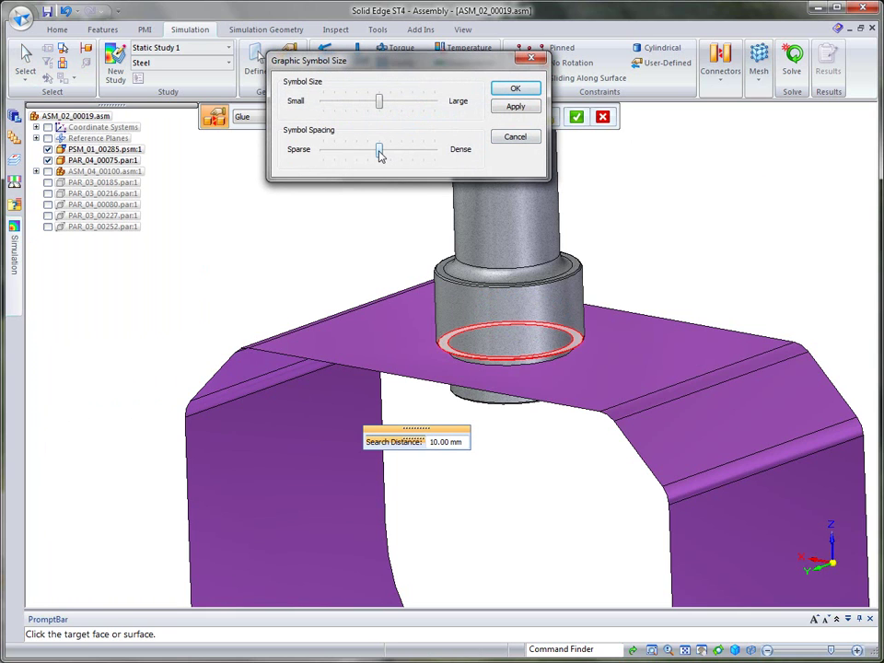
drag(378, 150, 435, 150)
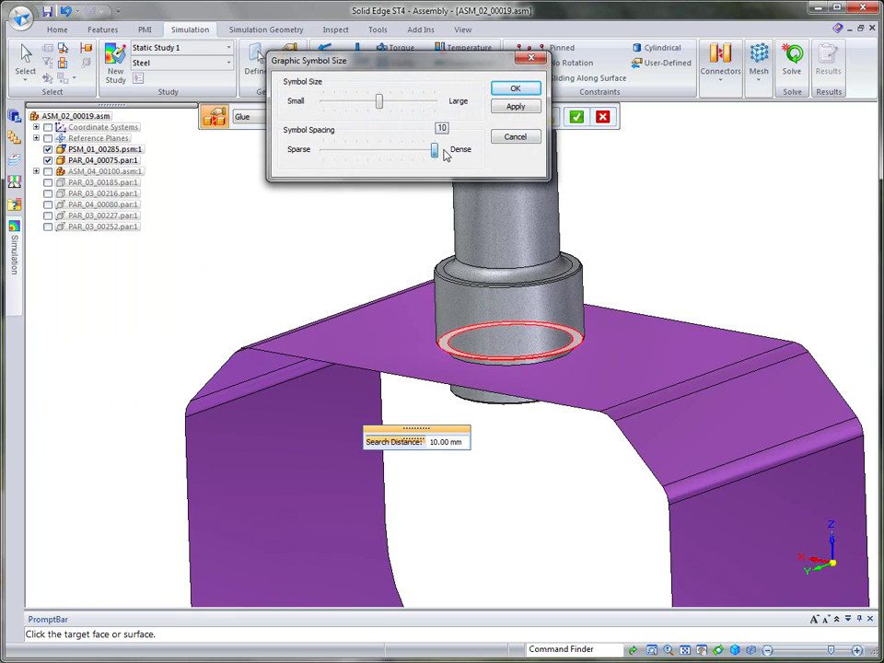
click(516, 89)
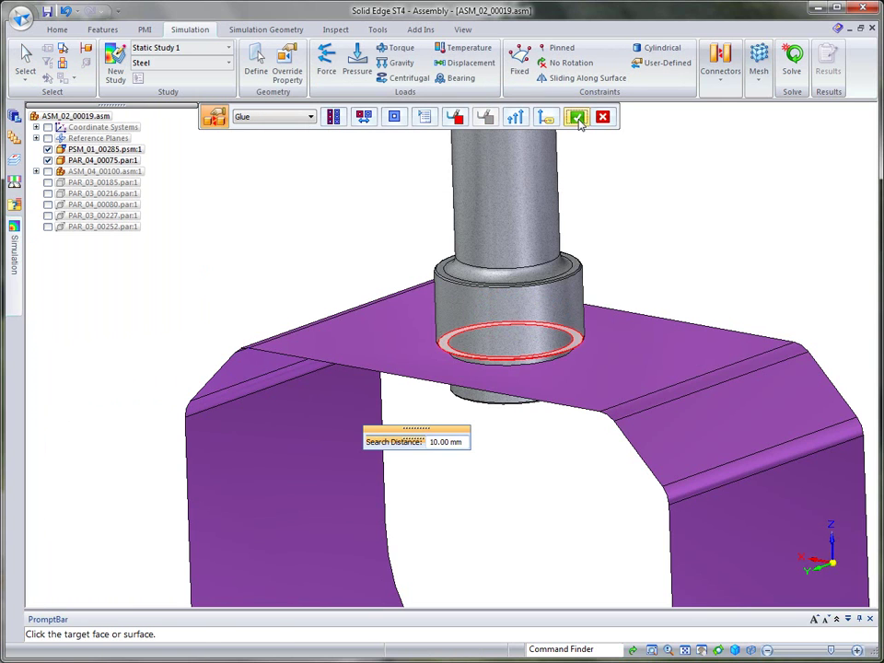
click(334, 330)
click(576, 117)
key(Escape)
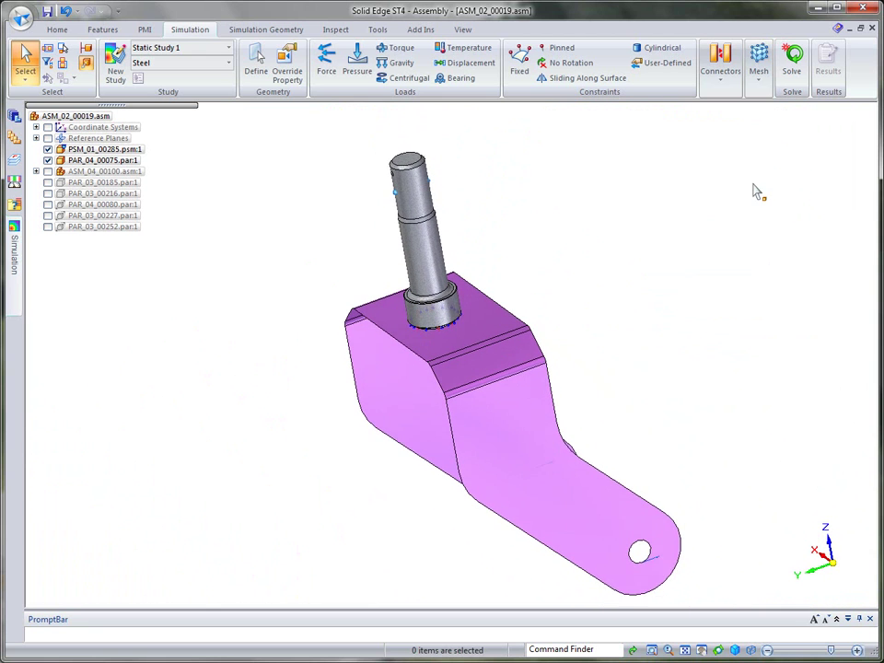
- Review the sizing, solid and surface mesh options and generate the mixed mesh of the fork and shaft
click(758, 78)
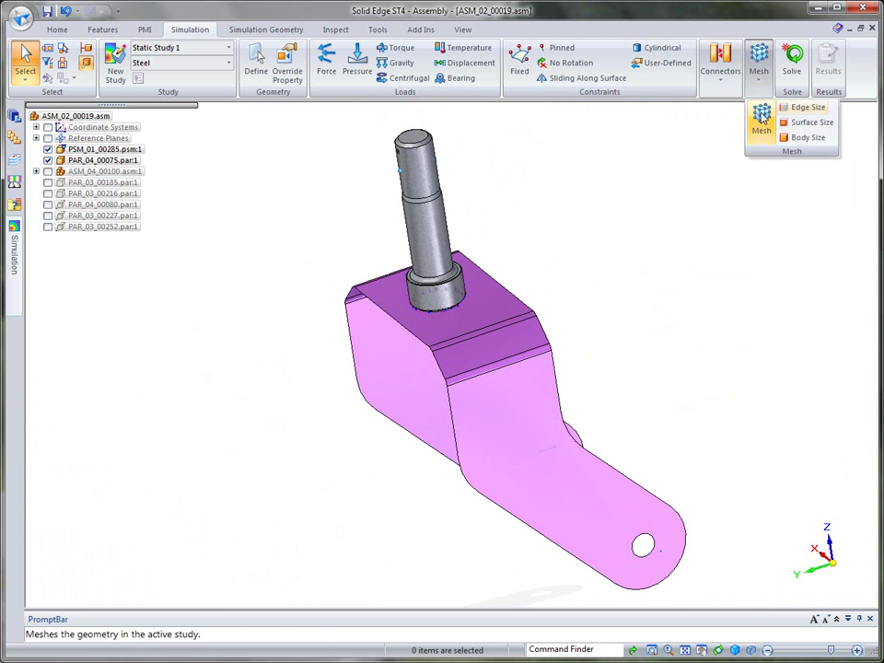
click(761, 116)
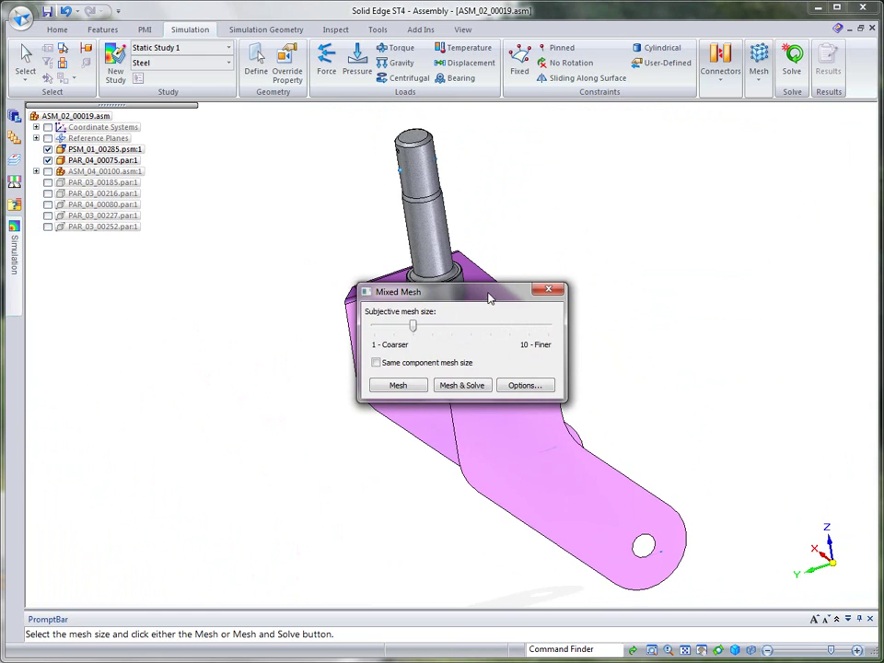
drag(490, 297, 658, 132)
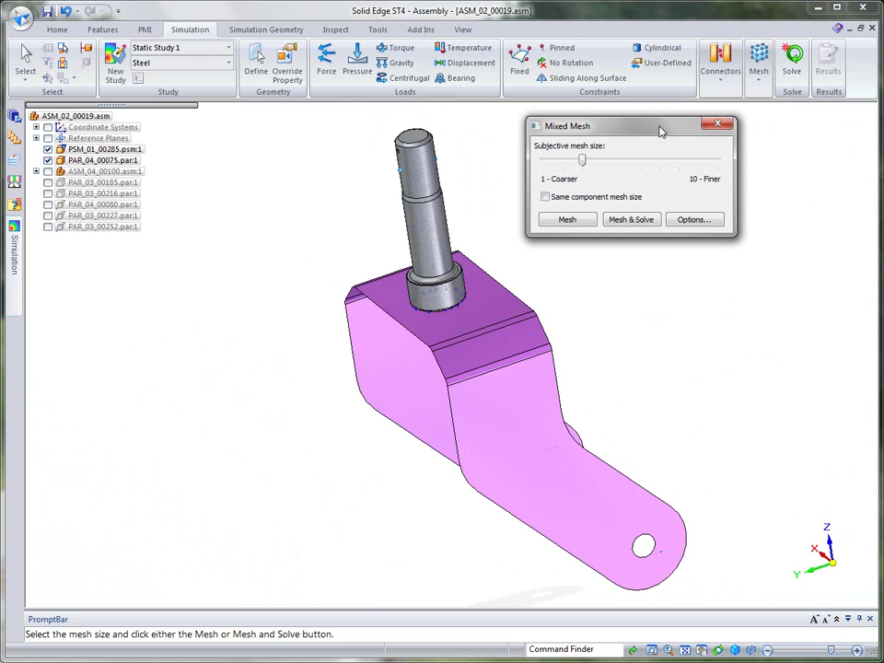
click(695, 220)
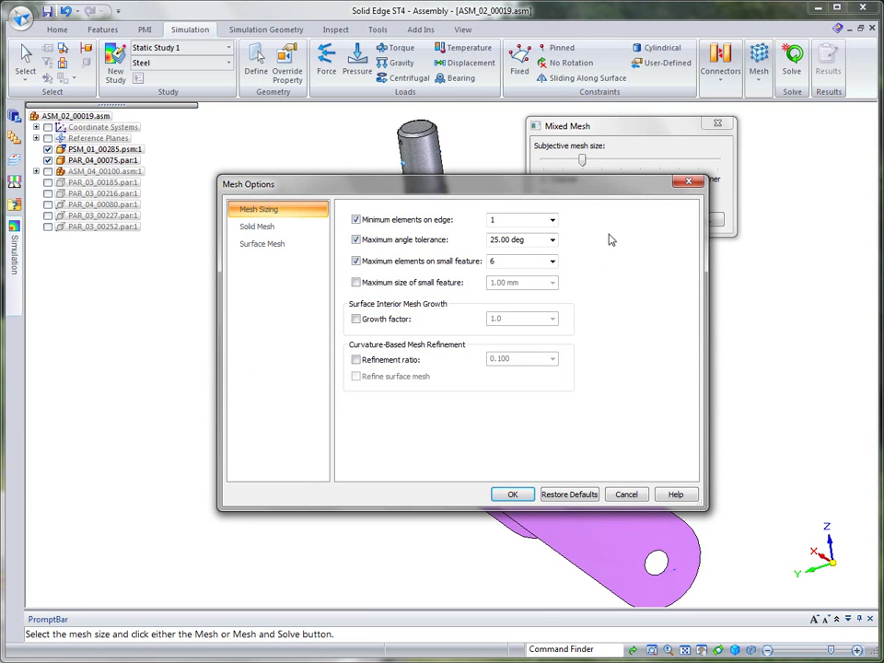
click(258, 227)
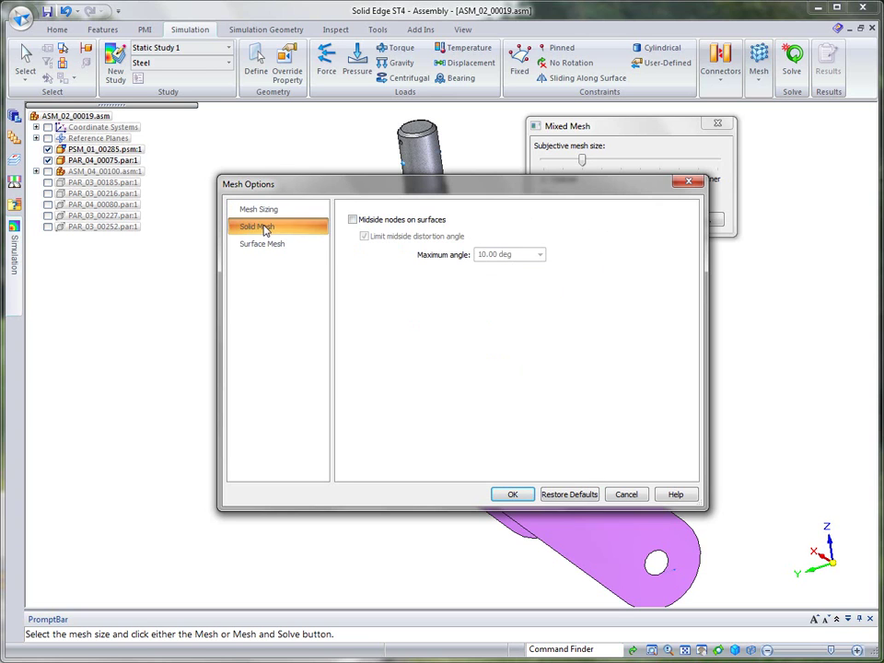
click(262, 243)
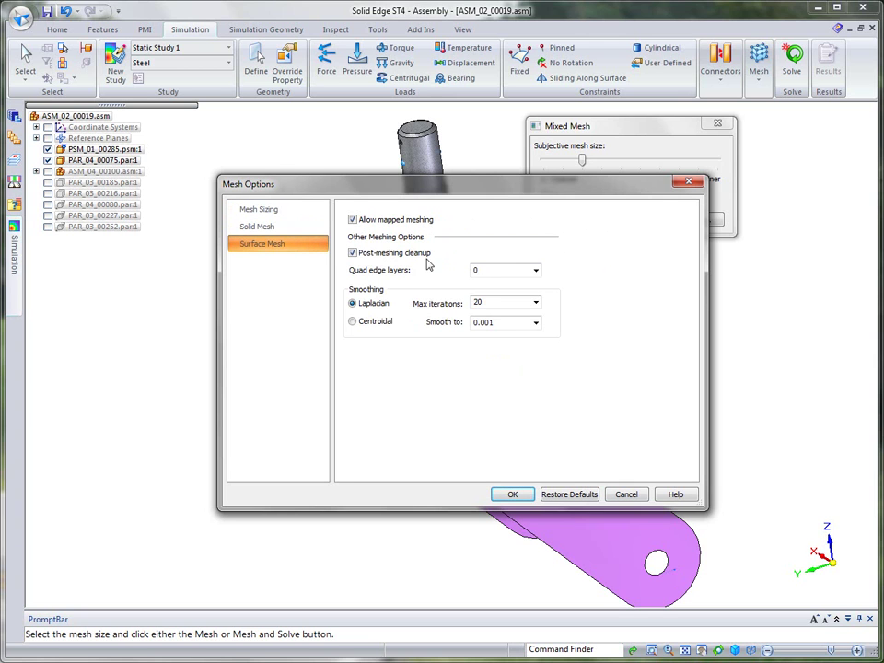
click(534, 270)
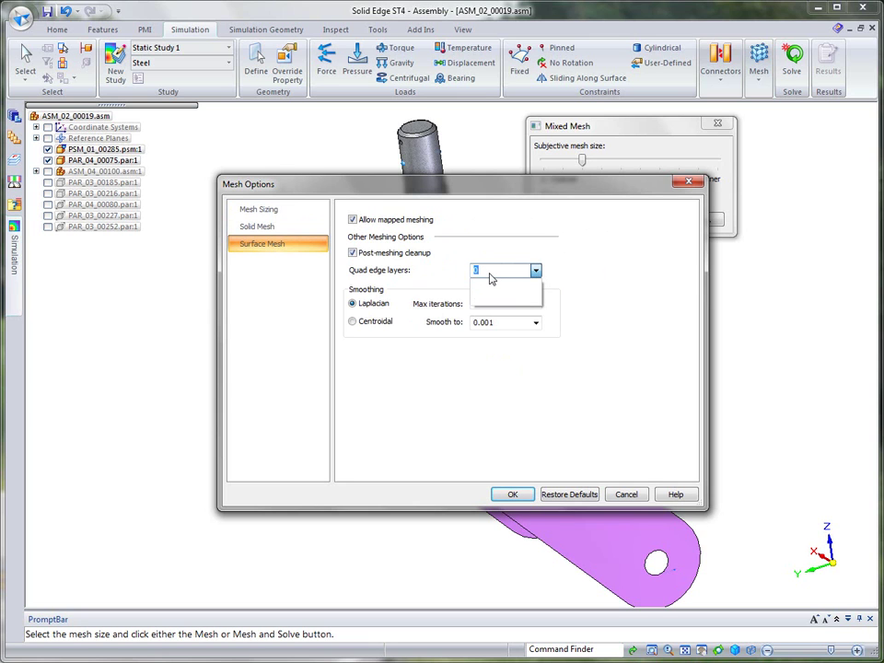
click(512, 494)
click(566, 221)
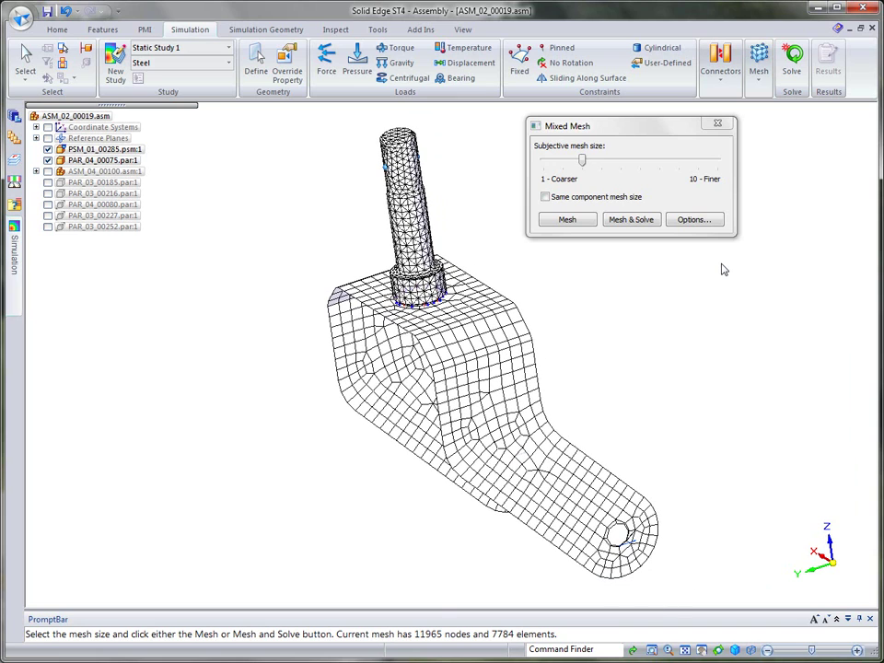
- Mesh and solve the study, and set the stress contour to Plate Top X Normal Stress
click(631, 219)
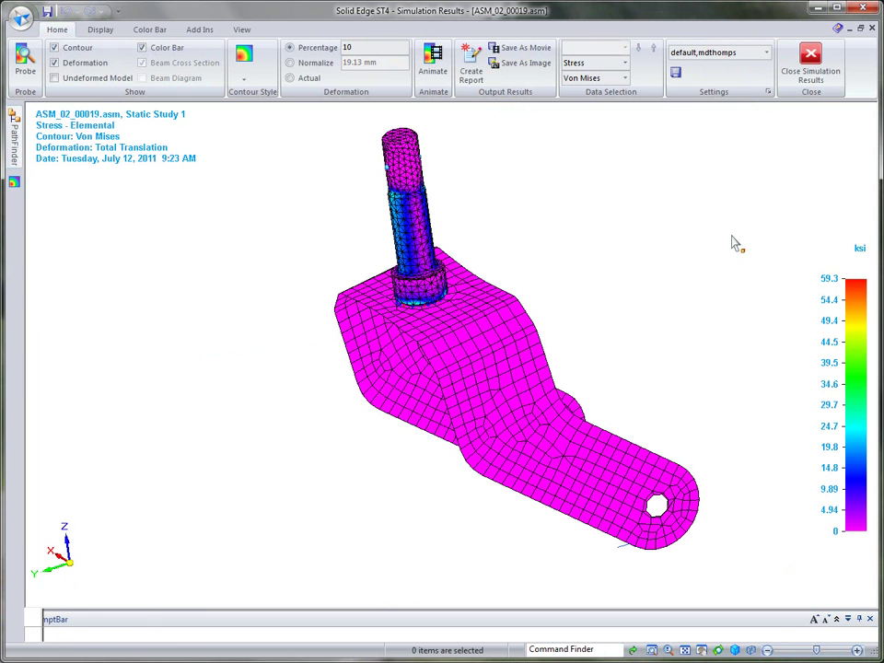
click(625, 78)
drag(669, 167, 670, 112)
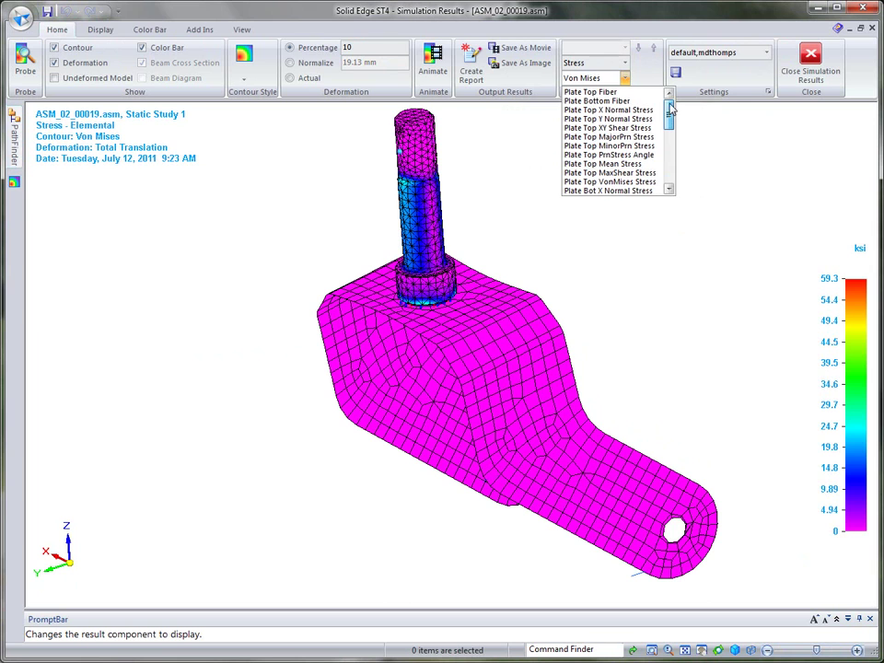
click(609, 111)
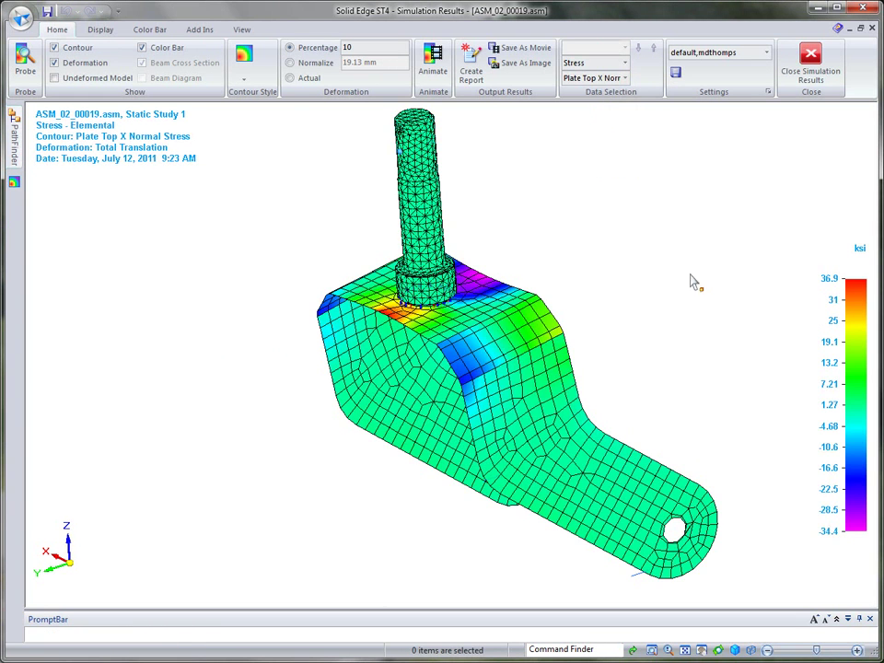
- Examine the Plate Top X Normal Stress contour around the shaft base from several angles and close the simulation results
scroll(611, 305, up, 3)
middle_drag(611, 306, 730, 316)
scroll(443, 314, down, 3)
middle_drag(398, 326, 433, 318)
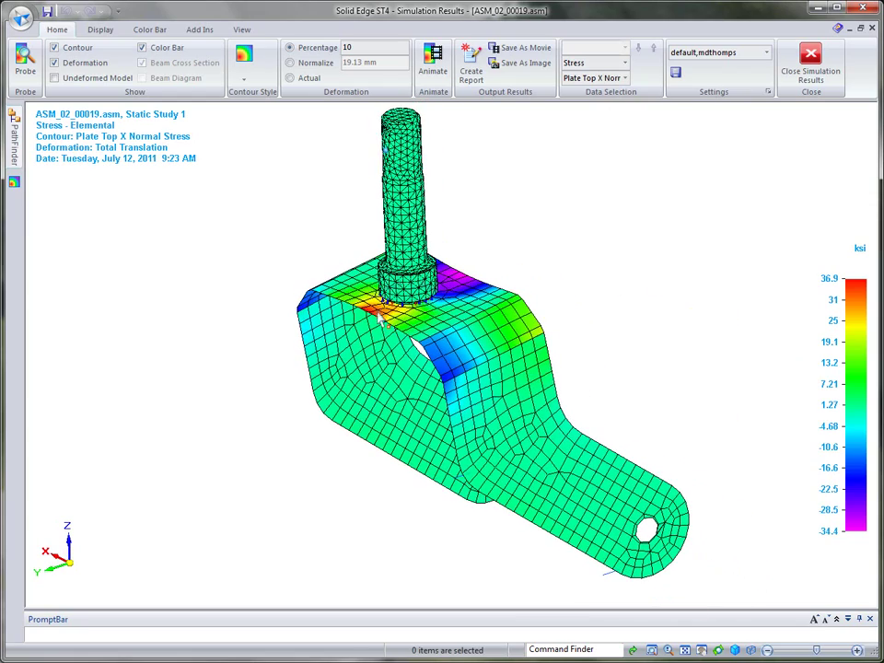
middle_drag(641, 262, 824, 289)
middle_drag(654, 275, 614, 273)
middle_drag(489, 309, 700, 280)
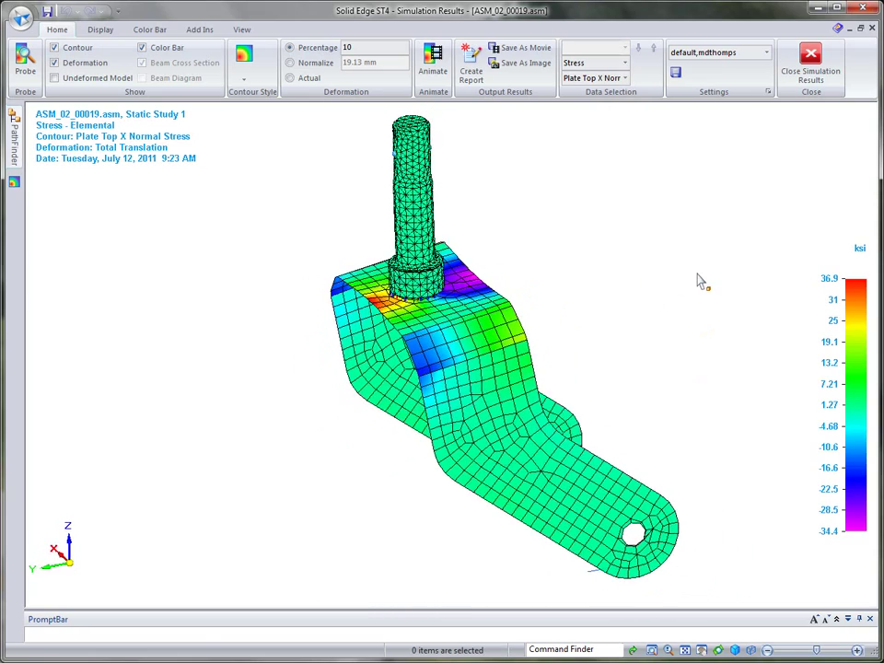
click(827, 71)
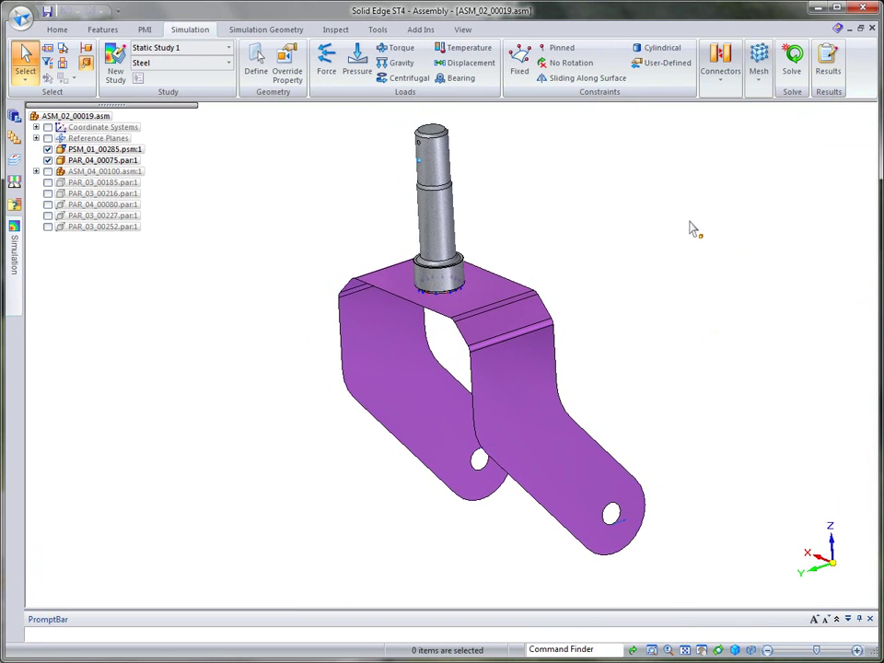
- Apply the All Parts On display configuration to the assembly
click(56, 30)
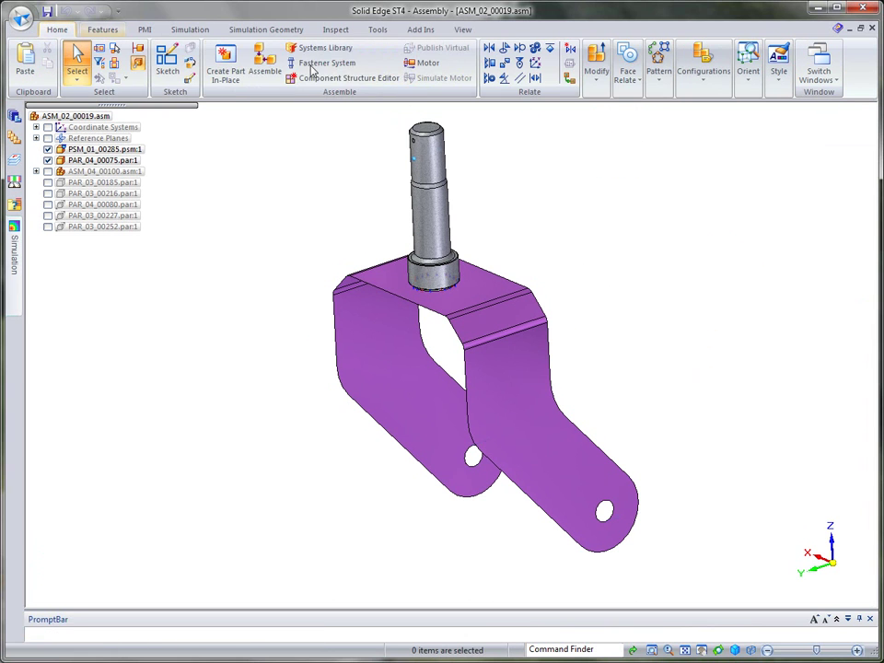
click(706, 81)
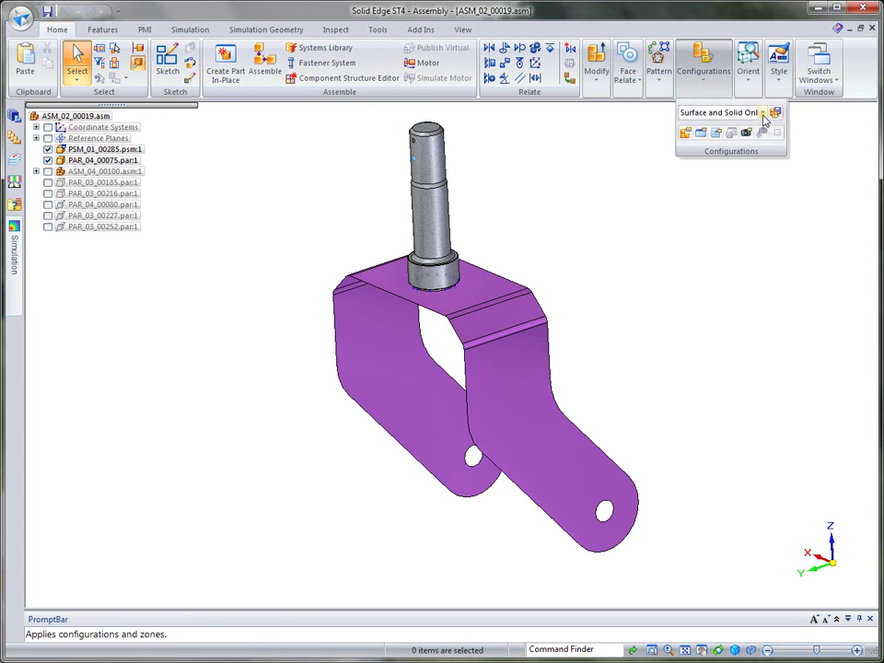
click(779, 115)
click(736, 133)
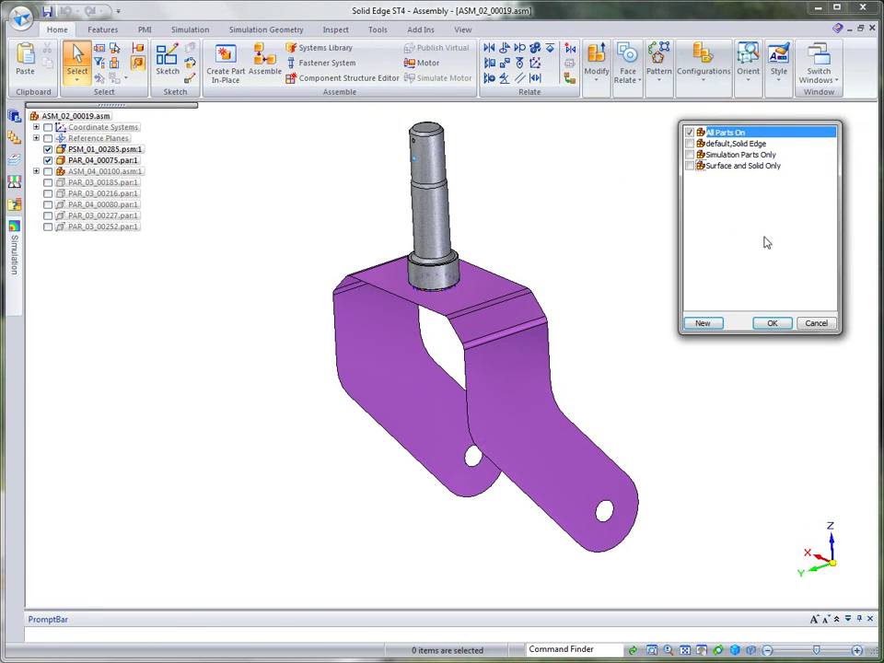
click(771, 324)
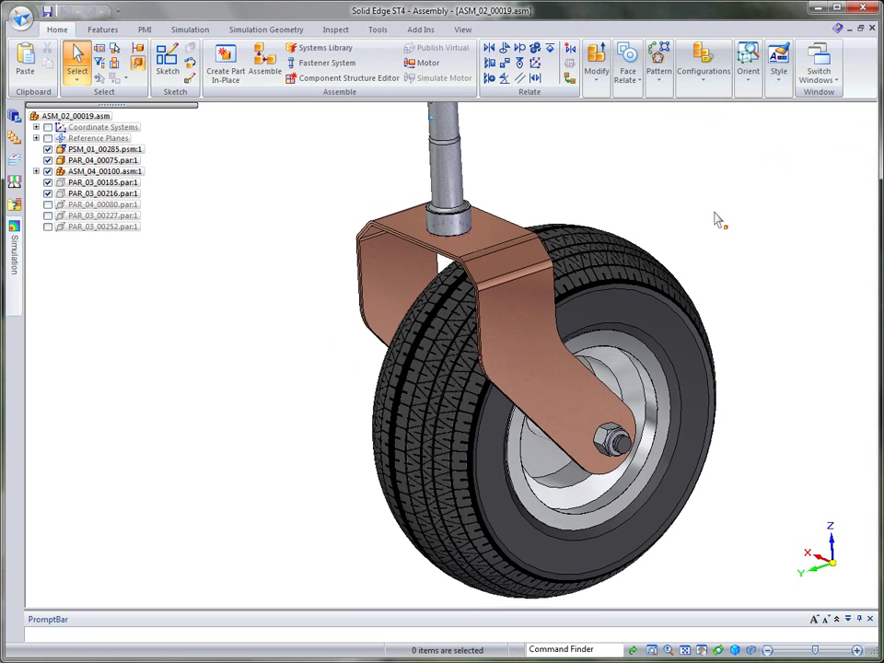
- Edit PSM_01_00285.psm in place, convert Hole 3 and its preceding features to synchronous, and activate the synchronous environment
click(104, 149)
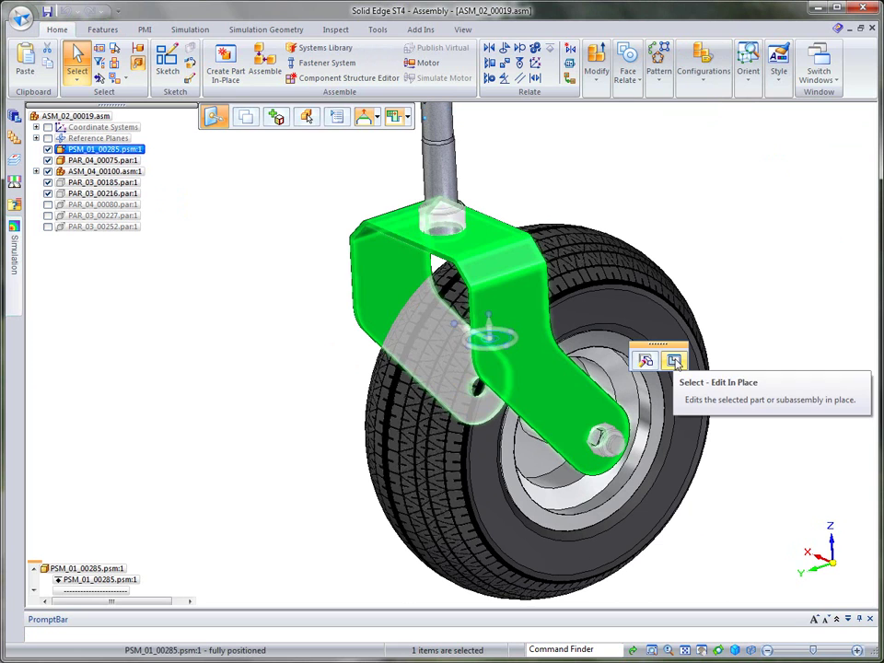
click(674, 360)
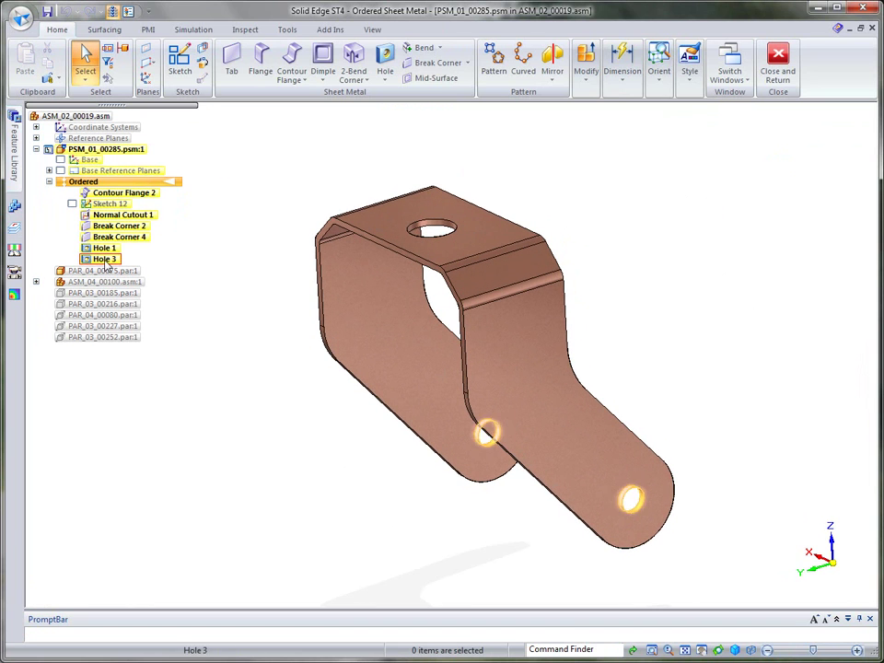
right_click(106, 262)
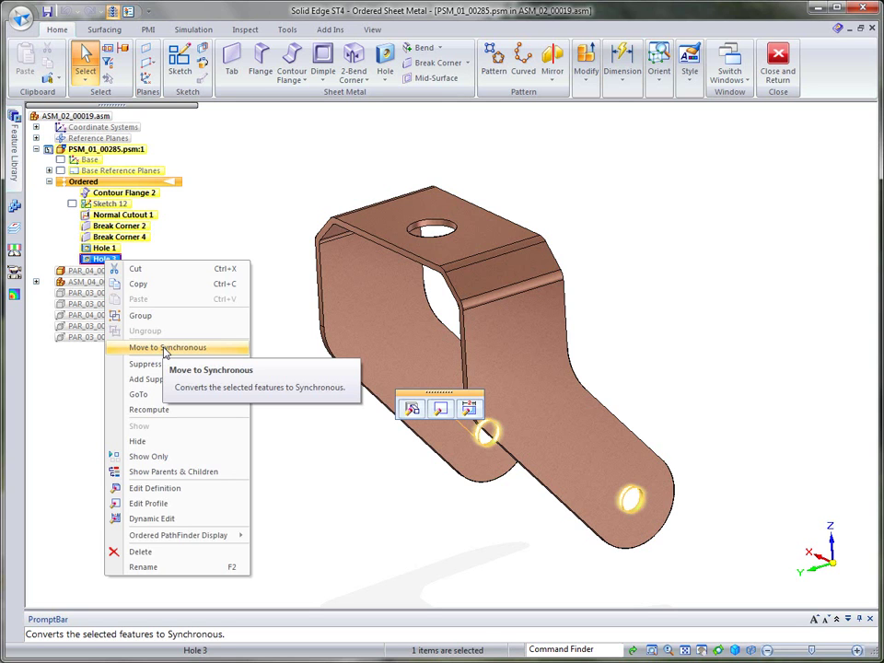
click(166, 348)
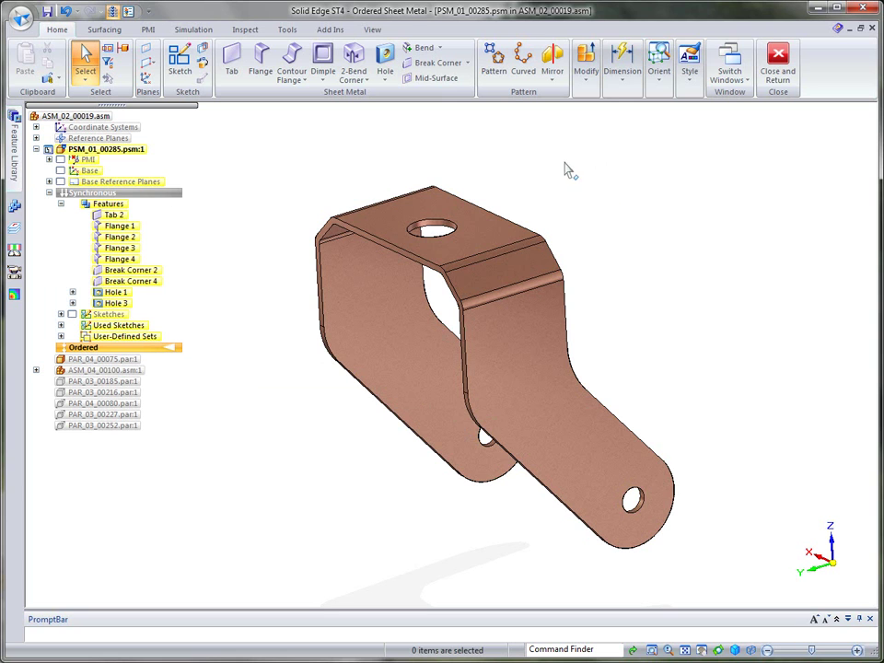
click(140, 195)
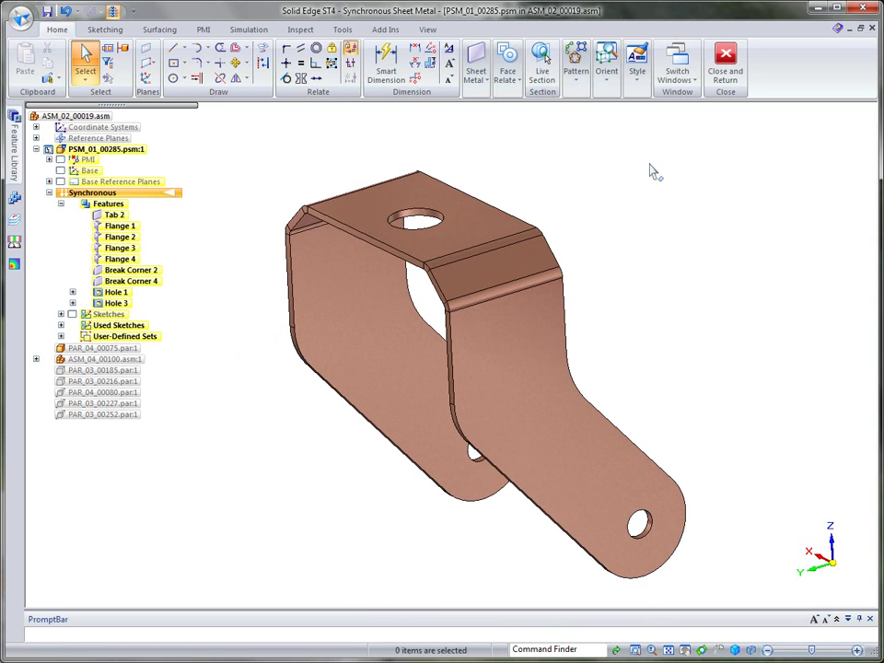
- Apply a Parallel face relationship between the two long edge faces of the fork leg's angled lower section
click(520, 80)
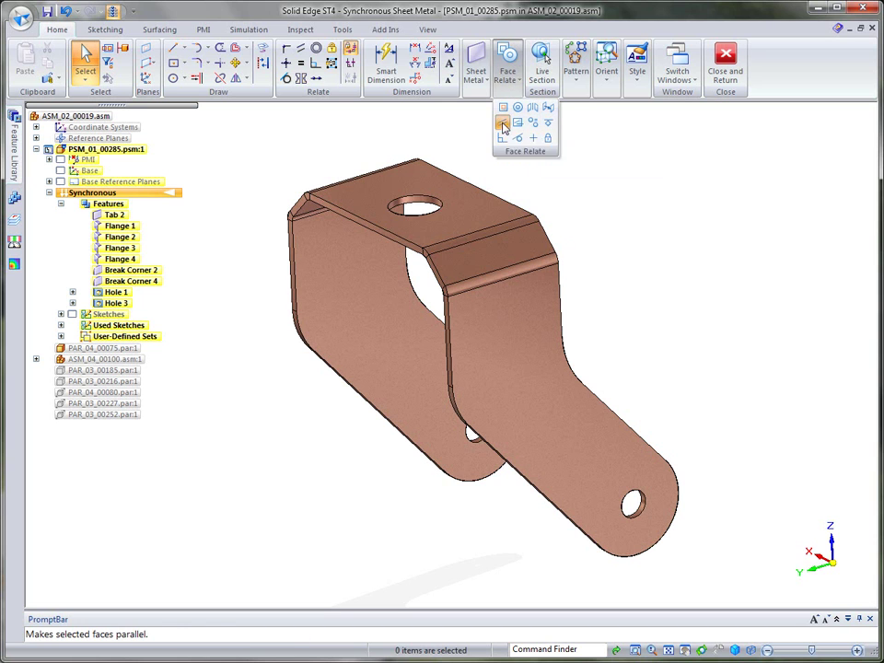
click(502, 124)
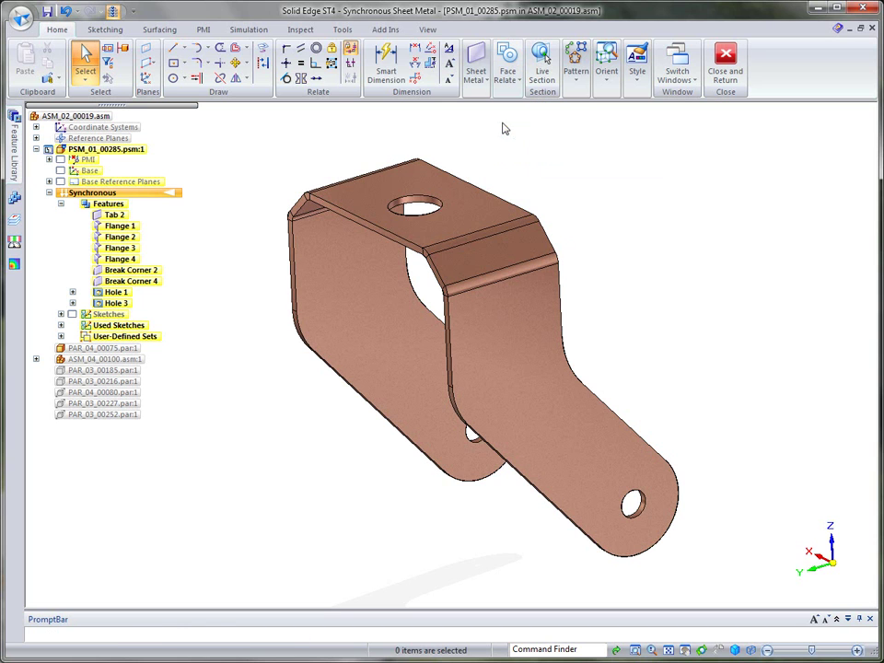
click(618, 417)
right_click(542, 508)
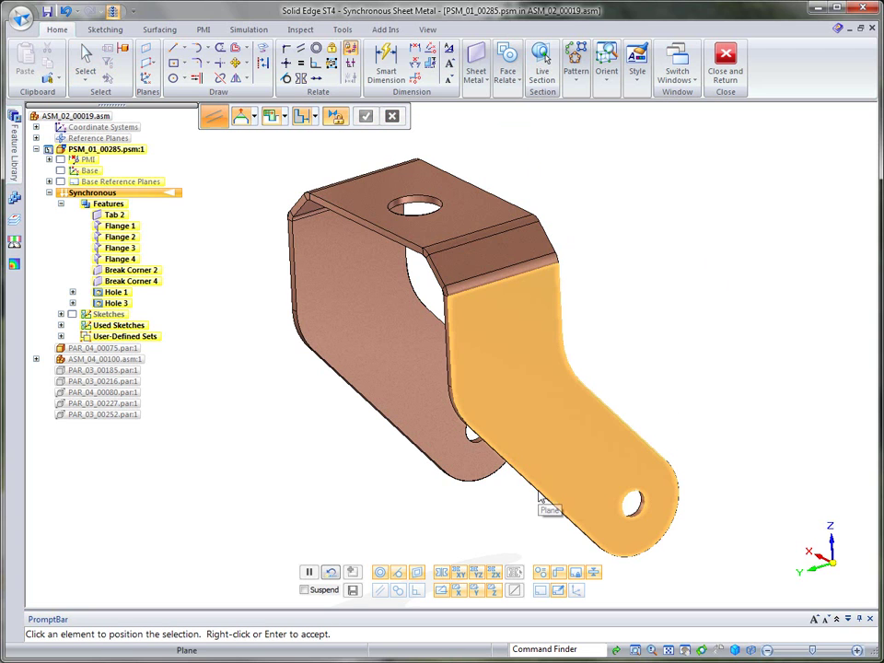
right_click(541, 497)
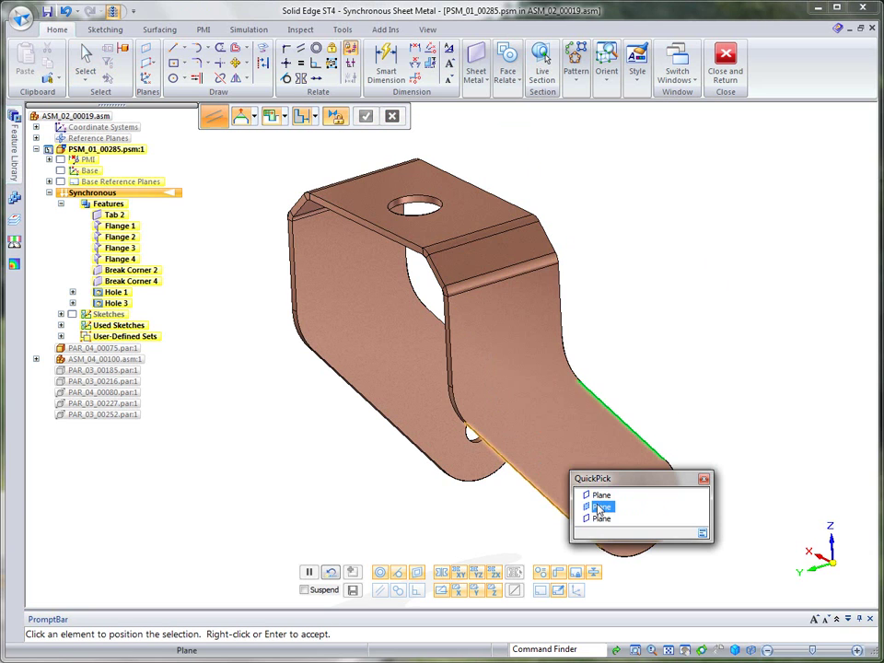
click(599, 509)
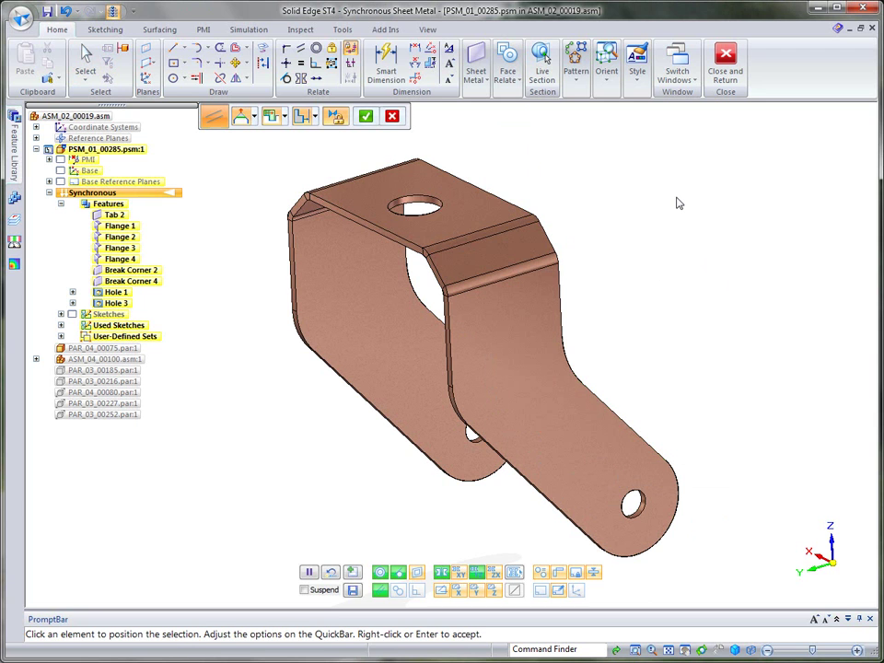
right_click(678, 203)
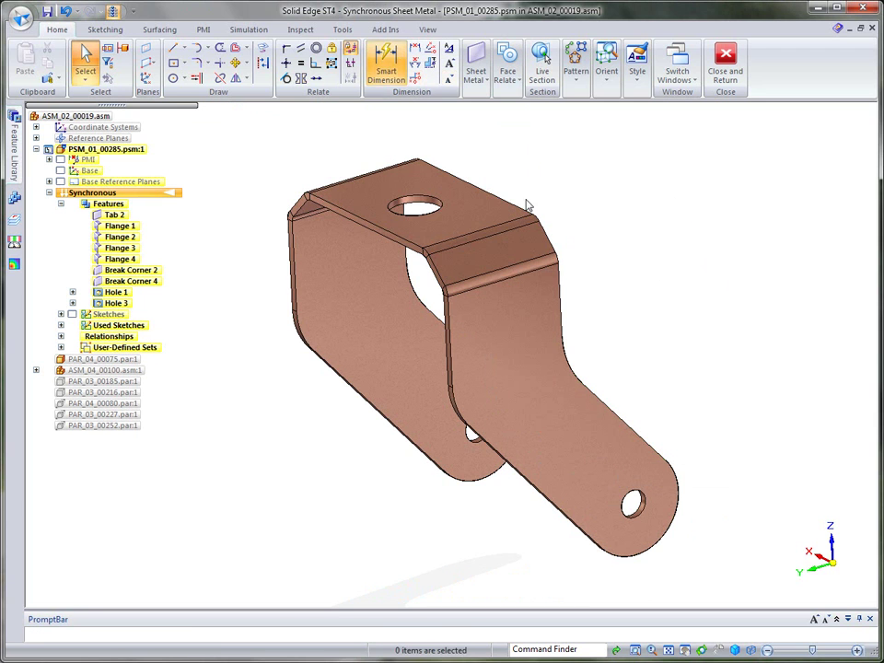
- Add a radial dimension to the fork leg's rounded end, hide the PMI dimensions and collapse the feature list
click(385, 69)
click(678, 505)
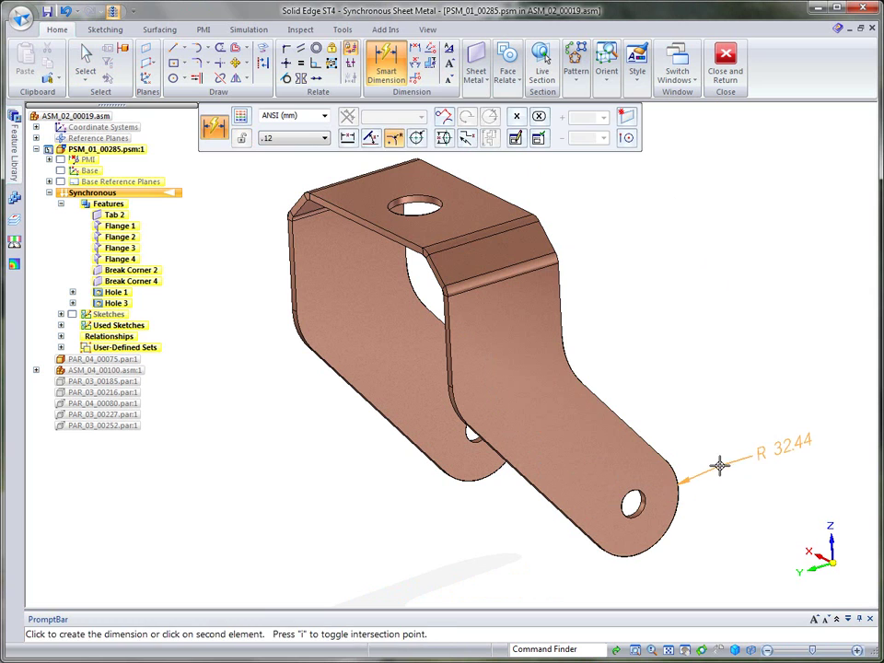
click(681, 469)
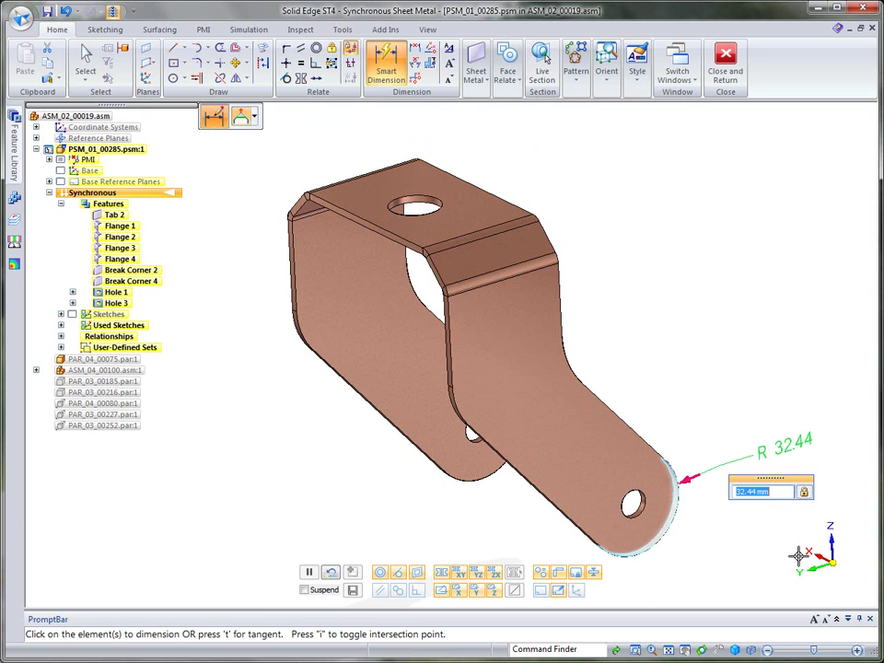
key(Escape)
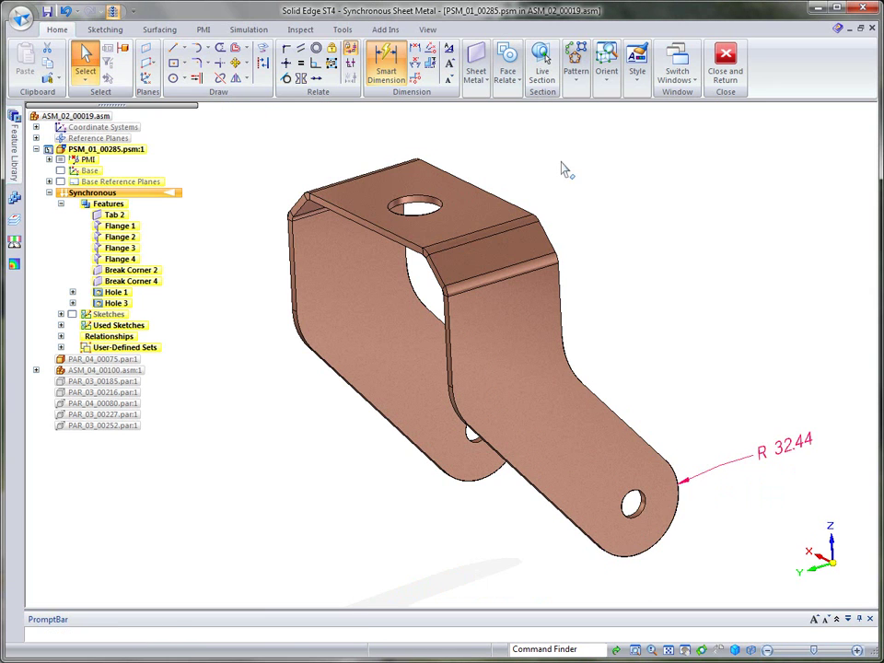
click(62, 159)
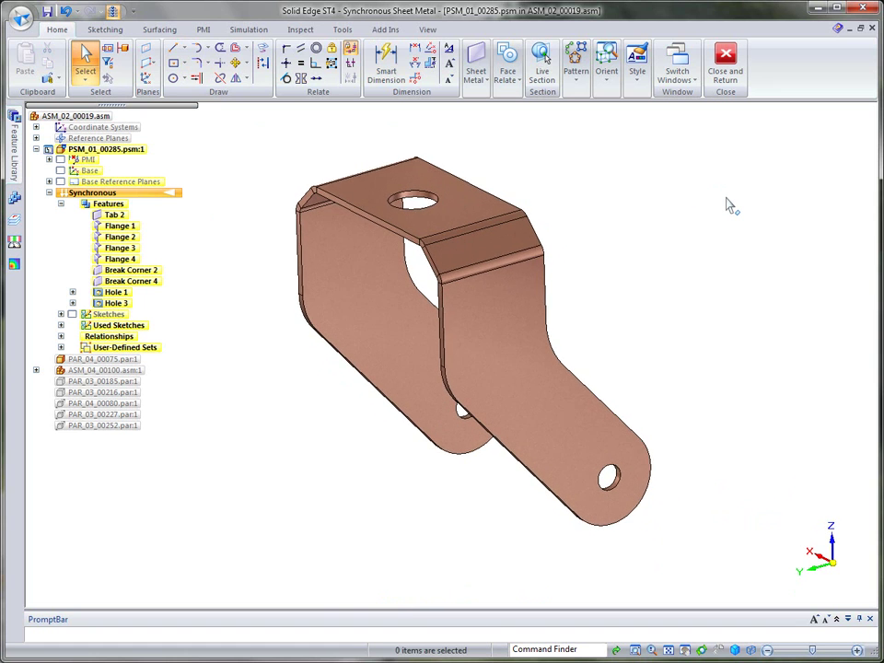
click(61, 204)
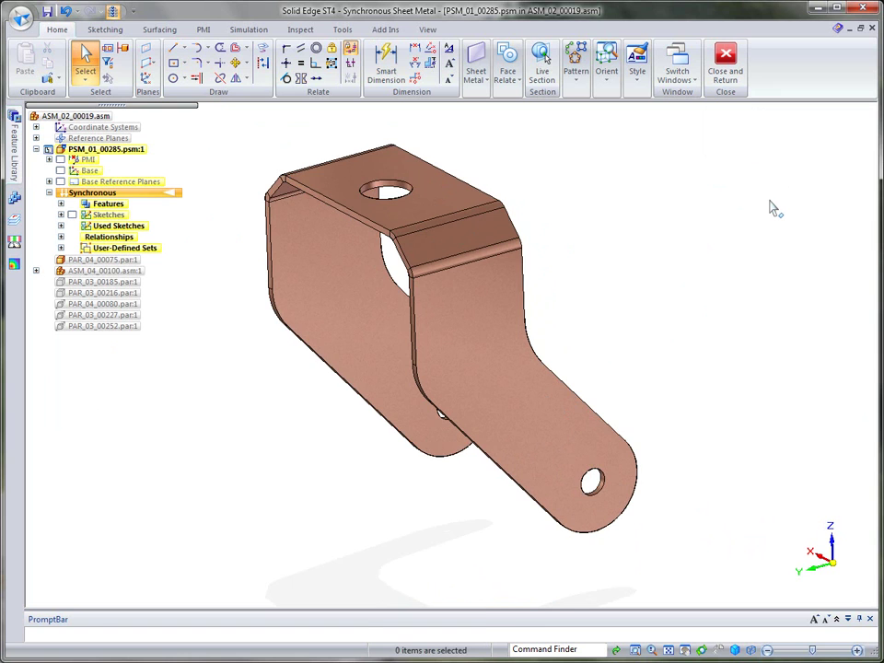
- Return to the assembly and move the edge face of the fork's top plate 10 mm outward
click(726, 62)
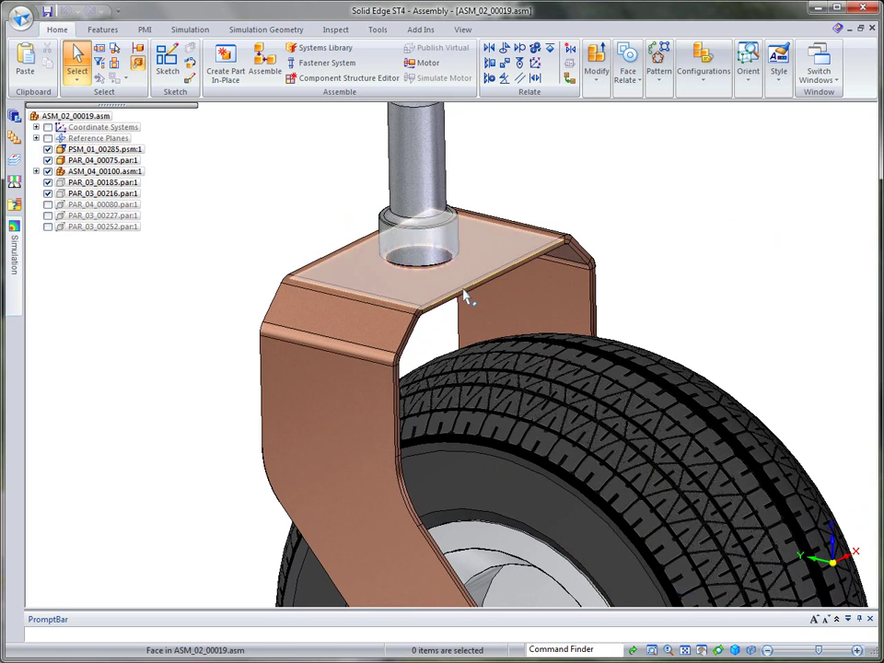
click(456, 303)
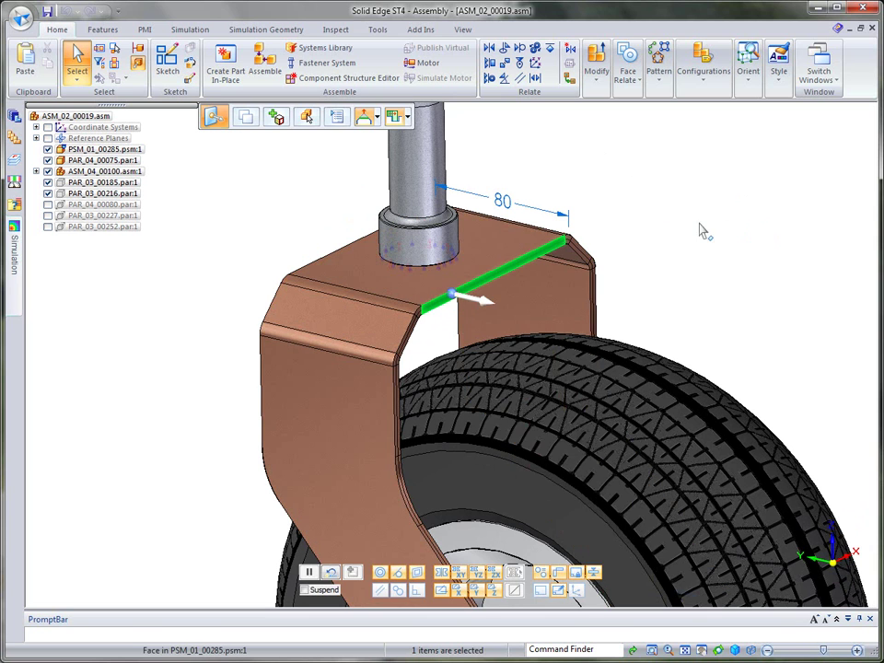
click(489, 308)
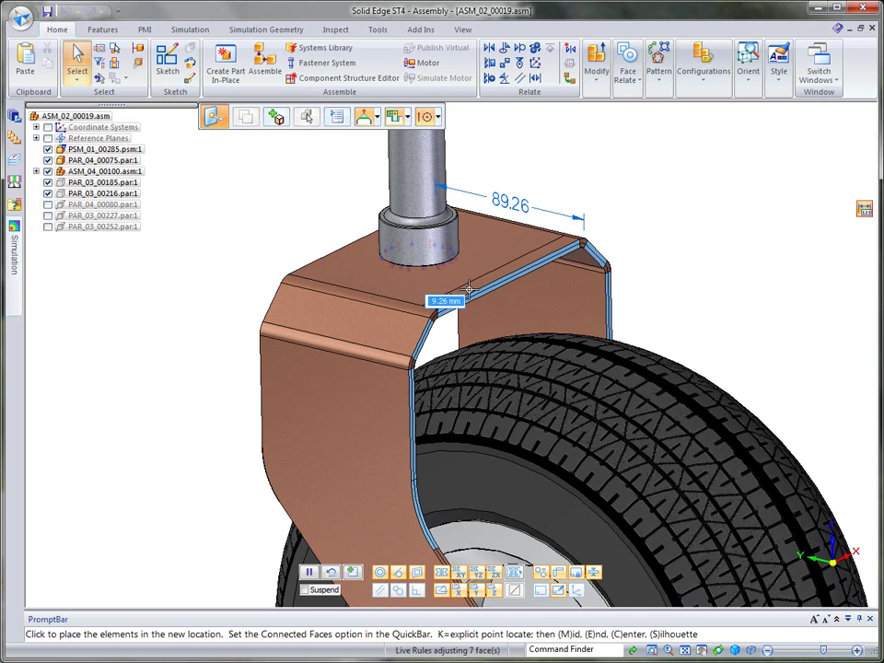
text(10)
key(Return)
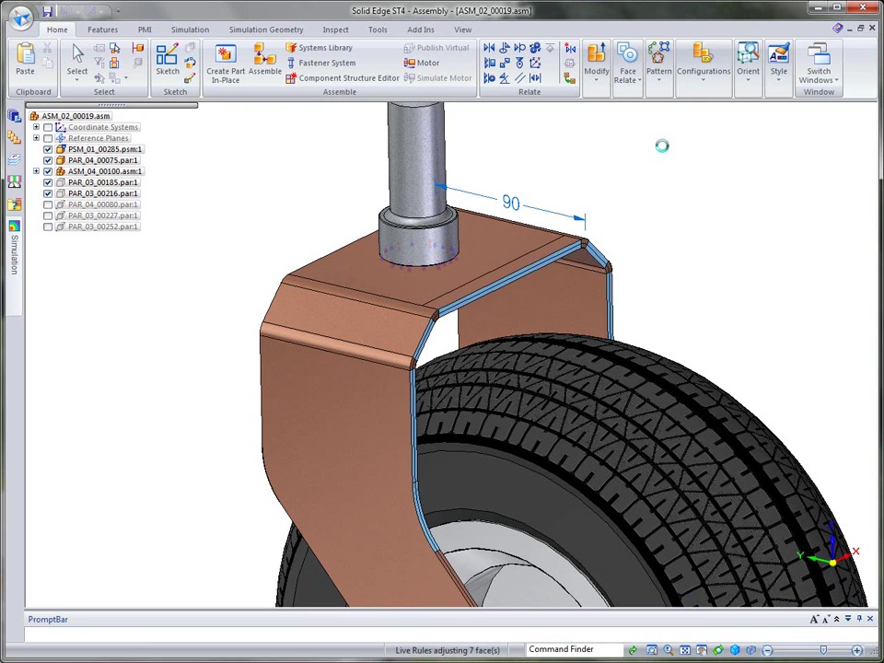
- Reposition the steering wheel on the fork's sloped shoulder face and move that face 10 mm inward
click(324, 315)
drag(322, 315, 287, 368)
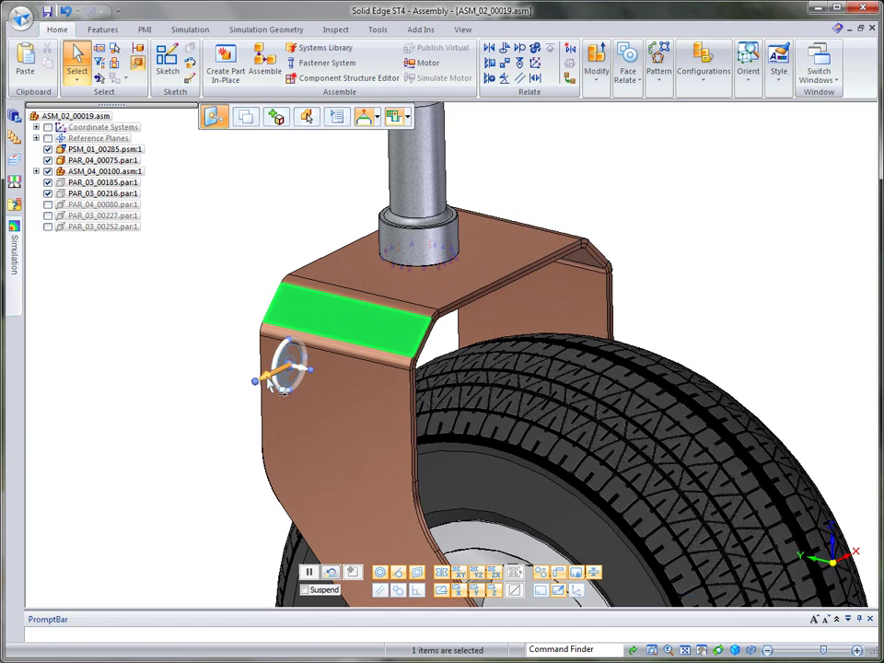
click(273, 383)
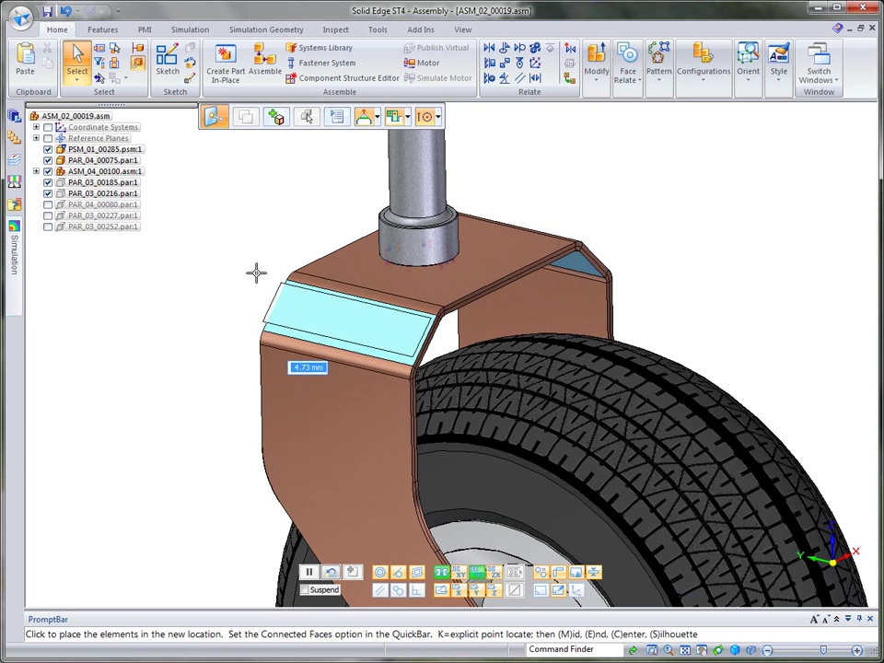
text(10)
key(Return)
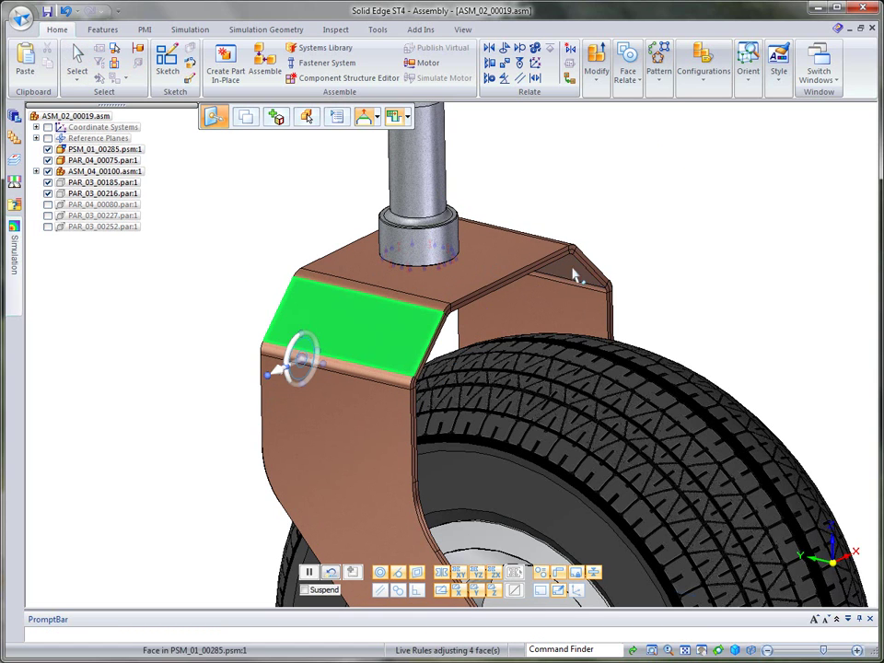
key(Escape)
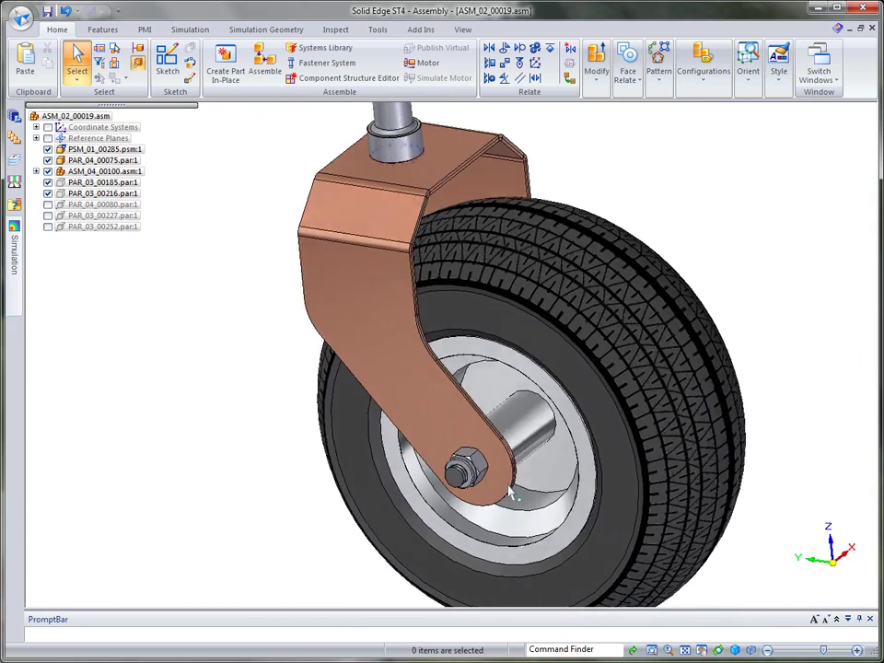
click(470, 446)
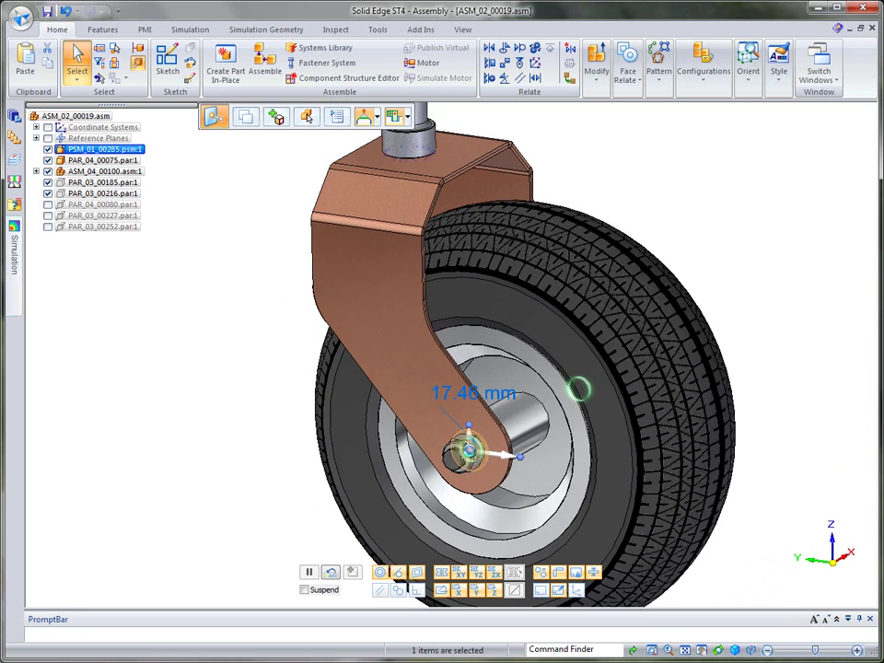
click(468, 451)
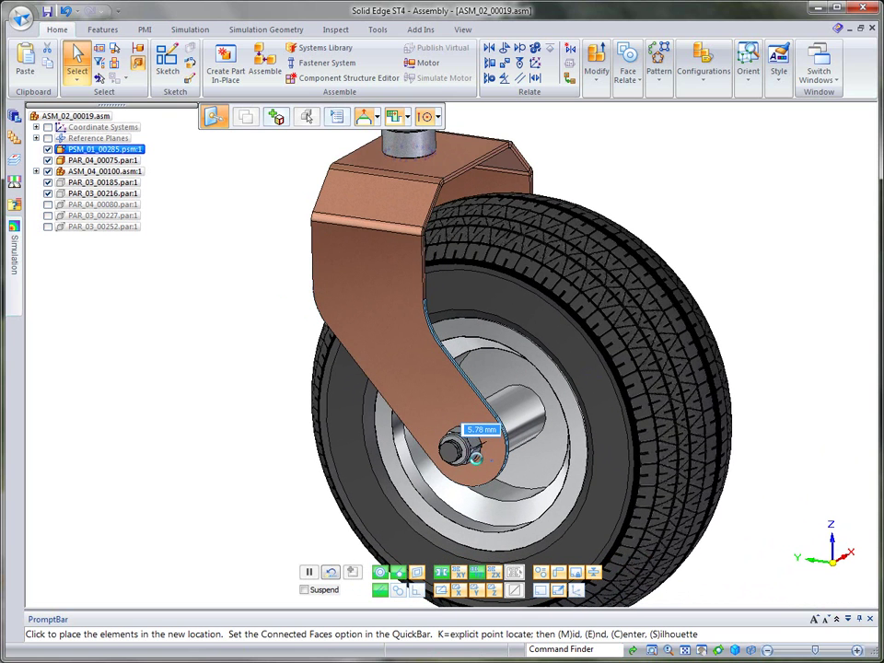
click(483, 455)
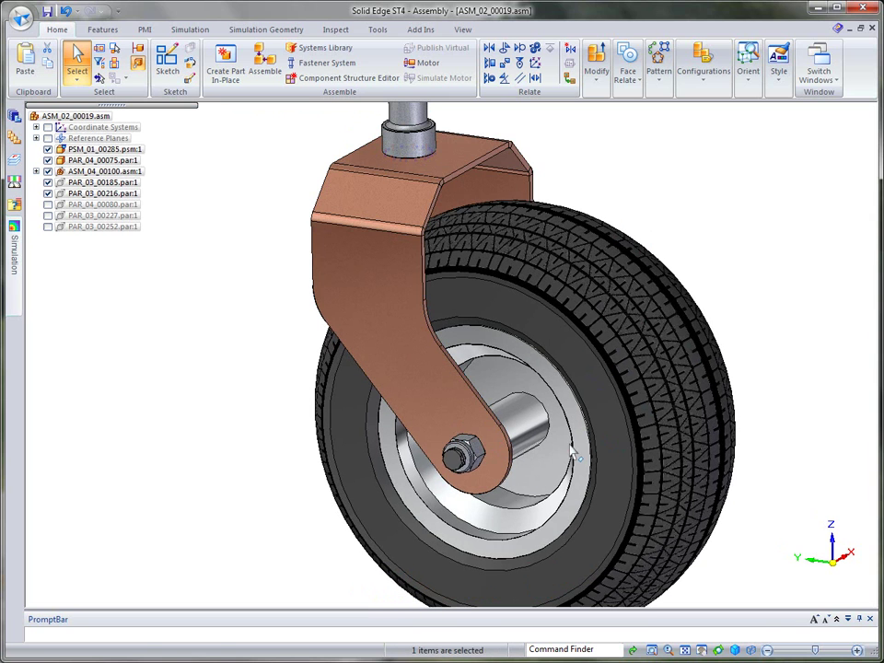
click(468, 451)
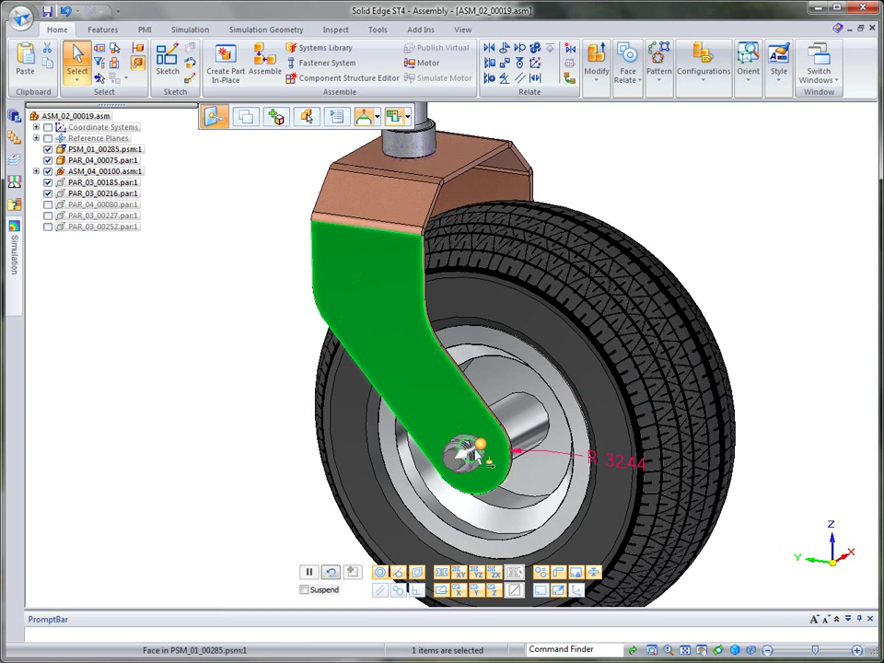
click(789, 334)
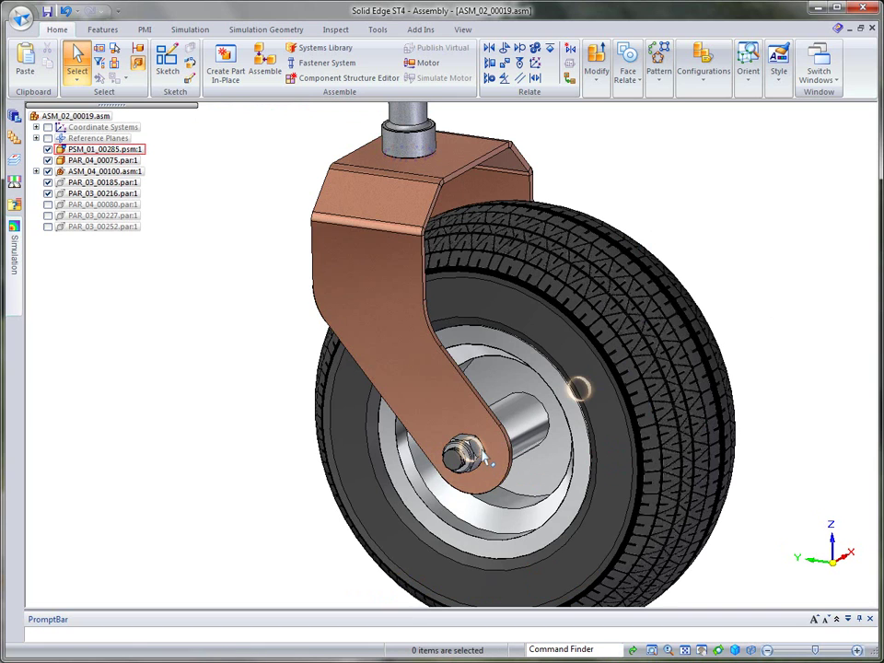
- Move the axle hole at the fork leg's rounded end 30 mm horizontally toward the steering stem and clear the selection
click(483, 460)
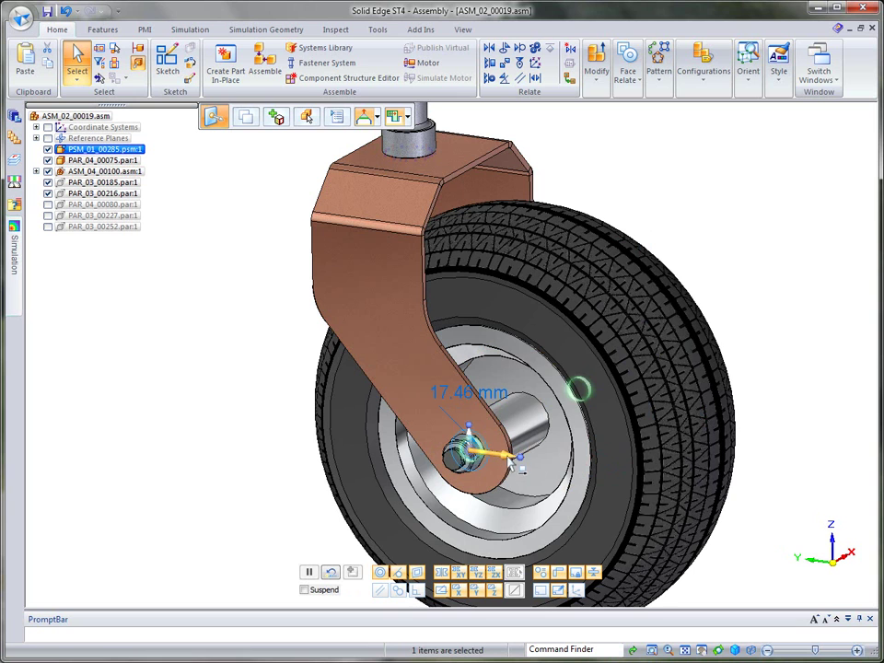
click(467, 449)
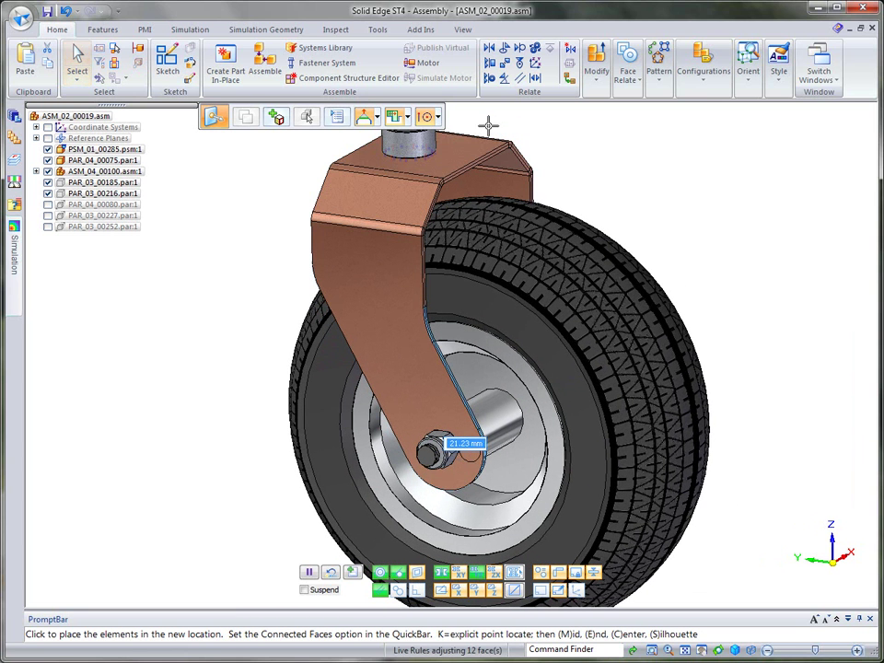
text(30)
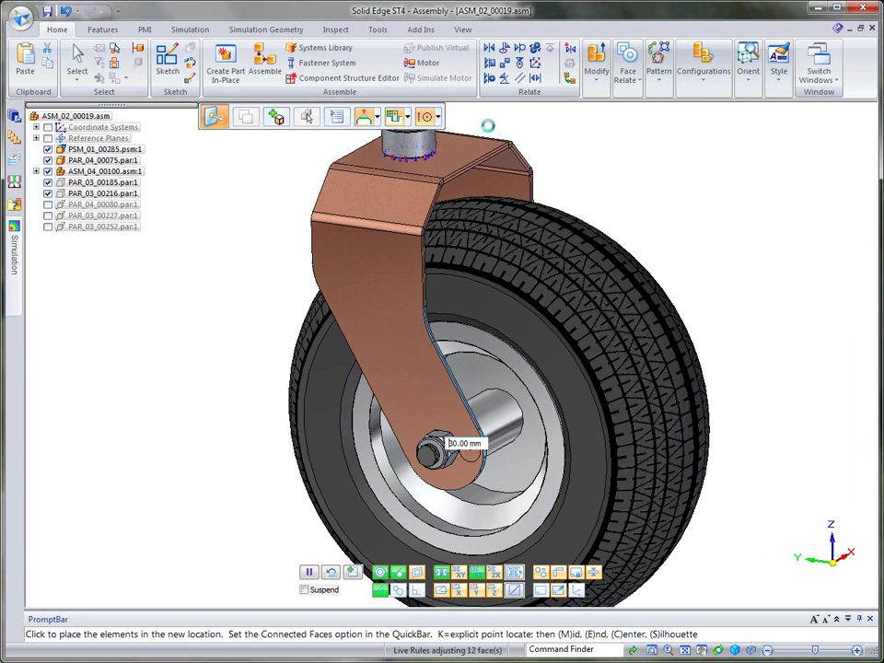
key(Return)
click(480, 205)
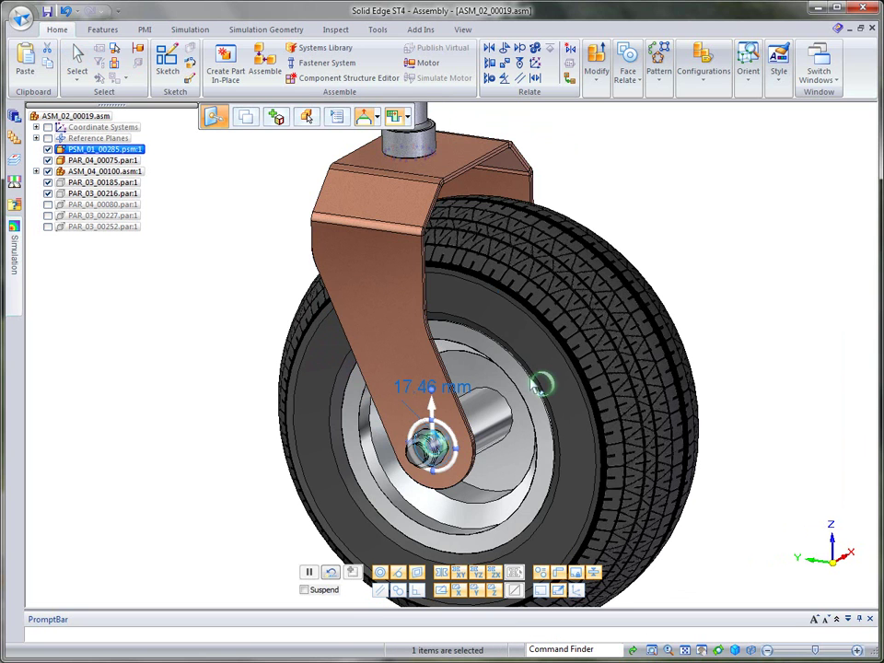
click(724, 161)
key(ctrl+f)
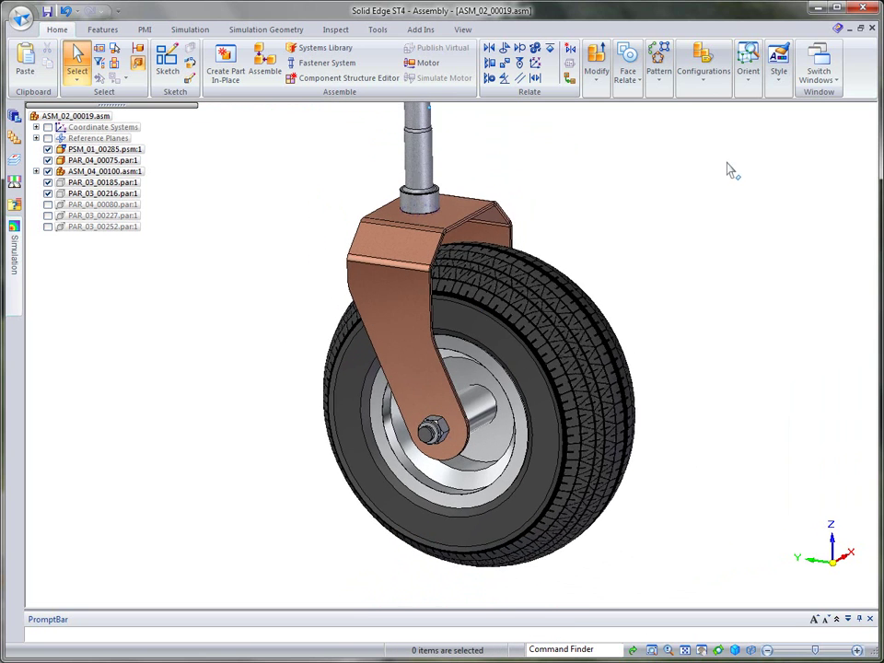
- Apply an override property of Stainless steel with a 10 mm thickness to the fork's mid-surface
click(197, 29)
scroll(676, 199, up, 3)
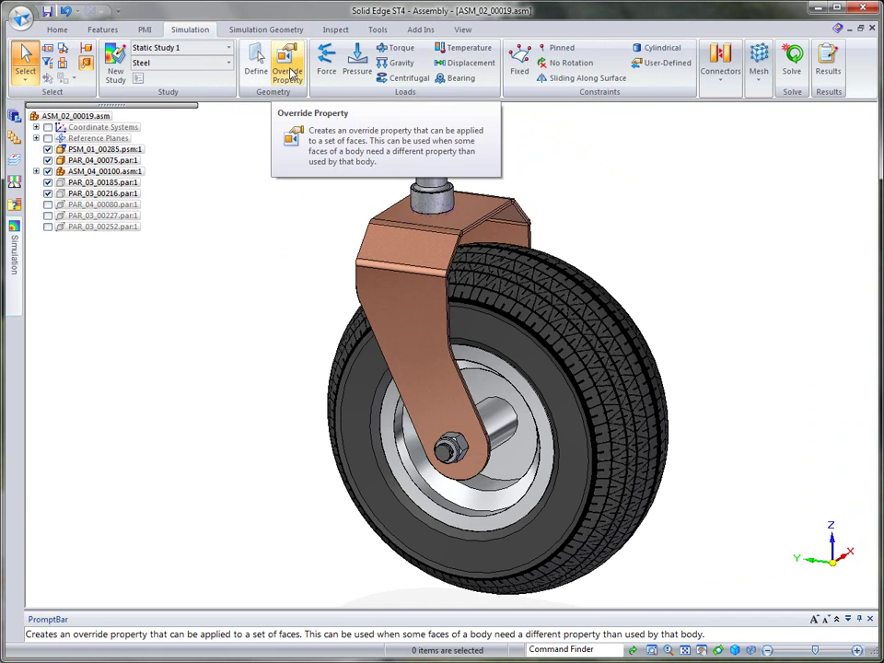
click(291, 74)
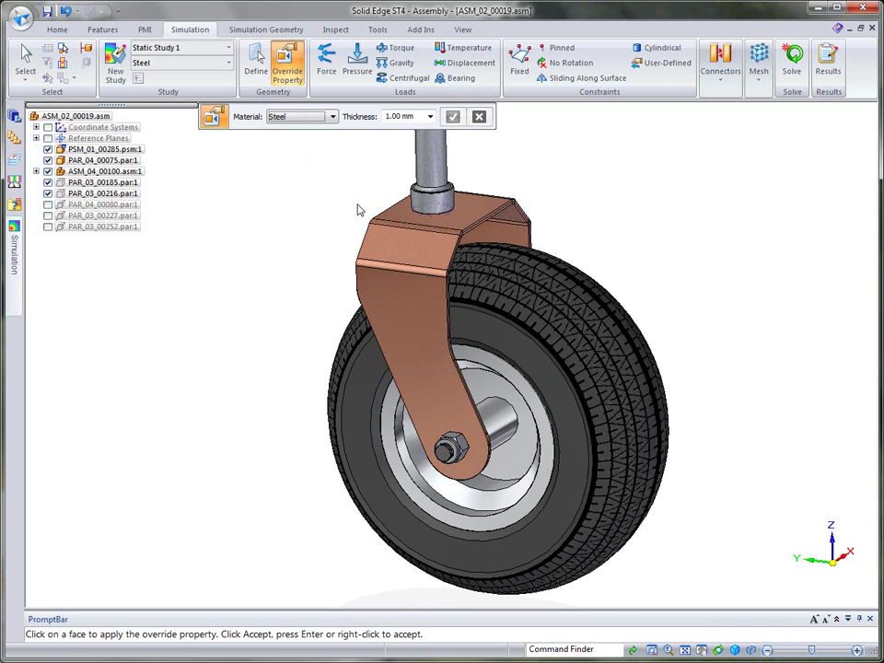
click(588, 506)
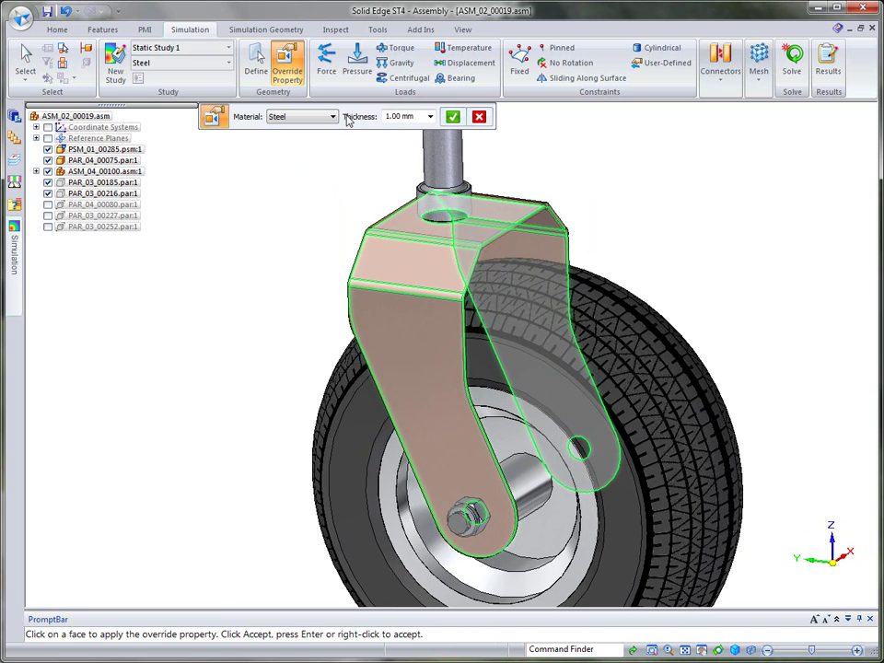
click(335, 120)
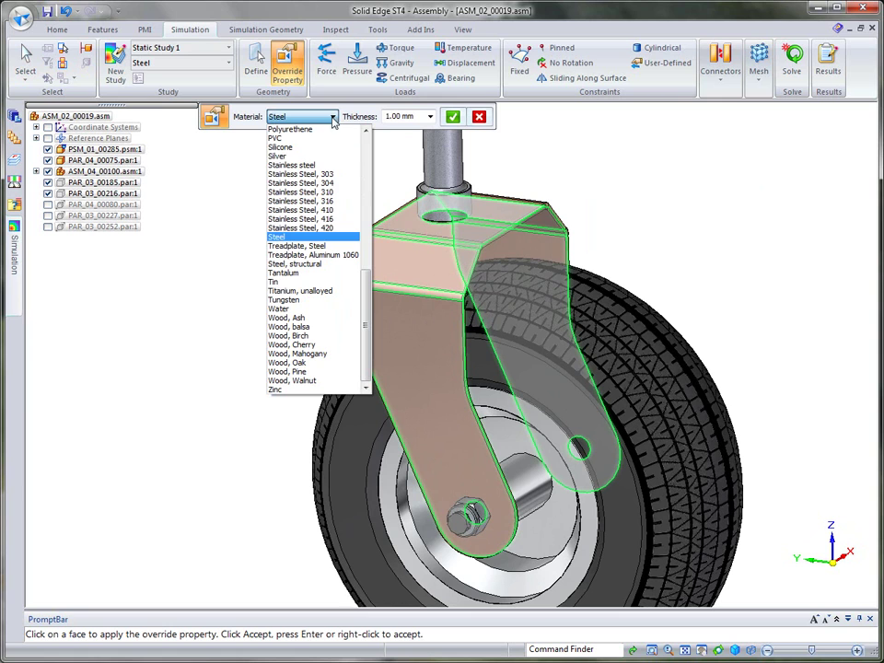
click(300, 166)
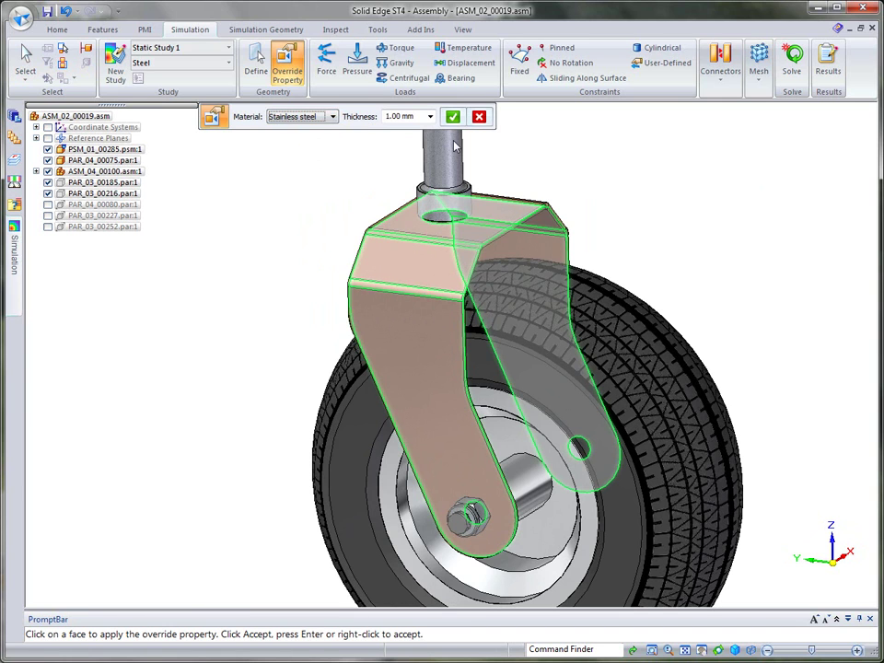
click(421, 118)
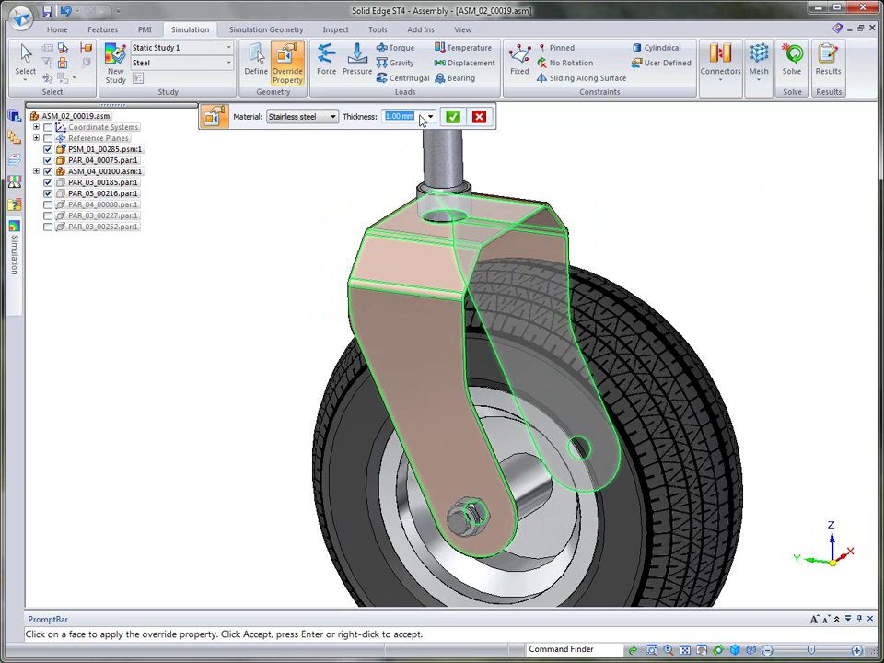
key(Return)
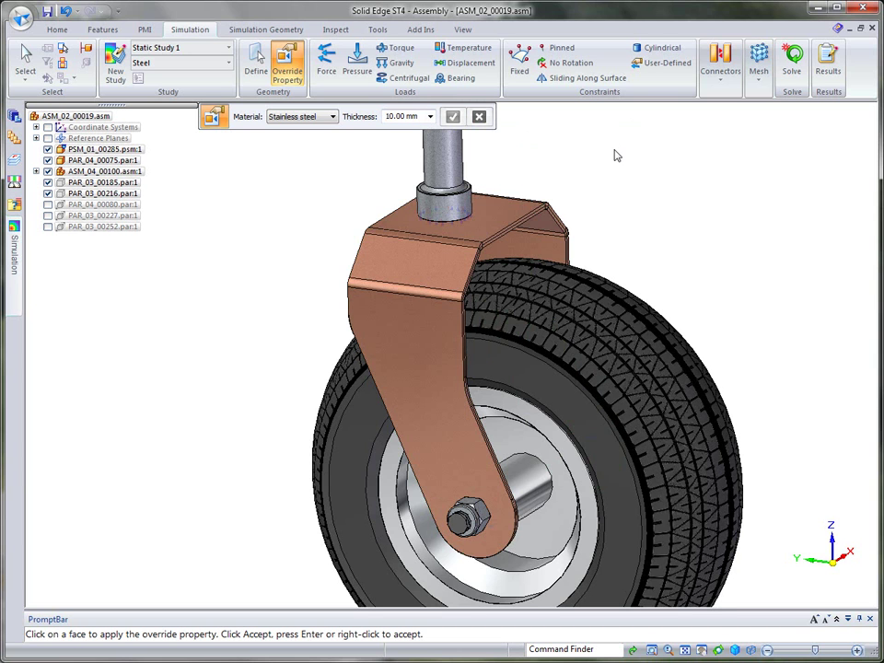
- Examine the surface body's material and thickness and the override property listed under Static Study 1
middle_drag(622, 159, 587, 196)
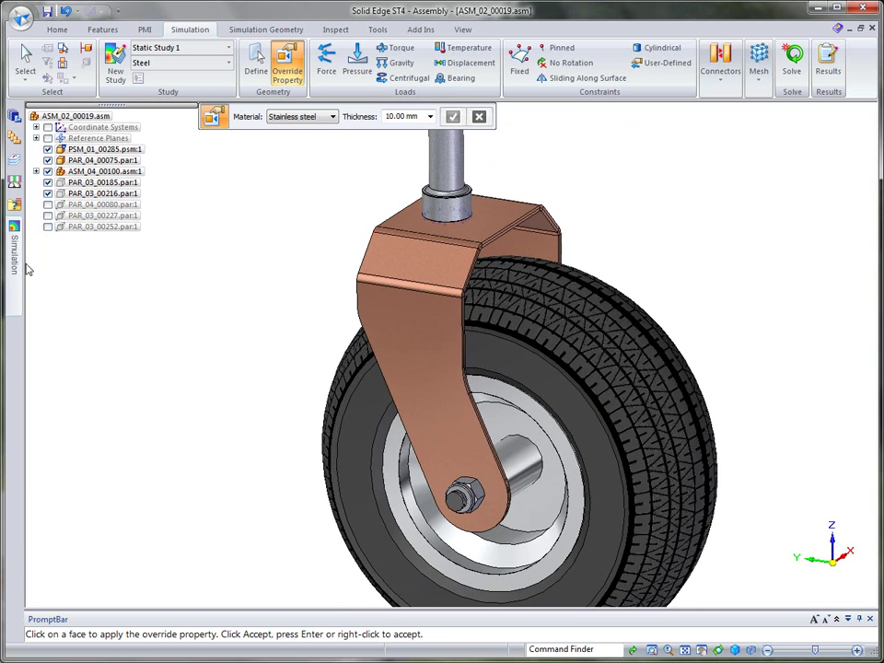
click(14, 254)
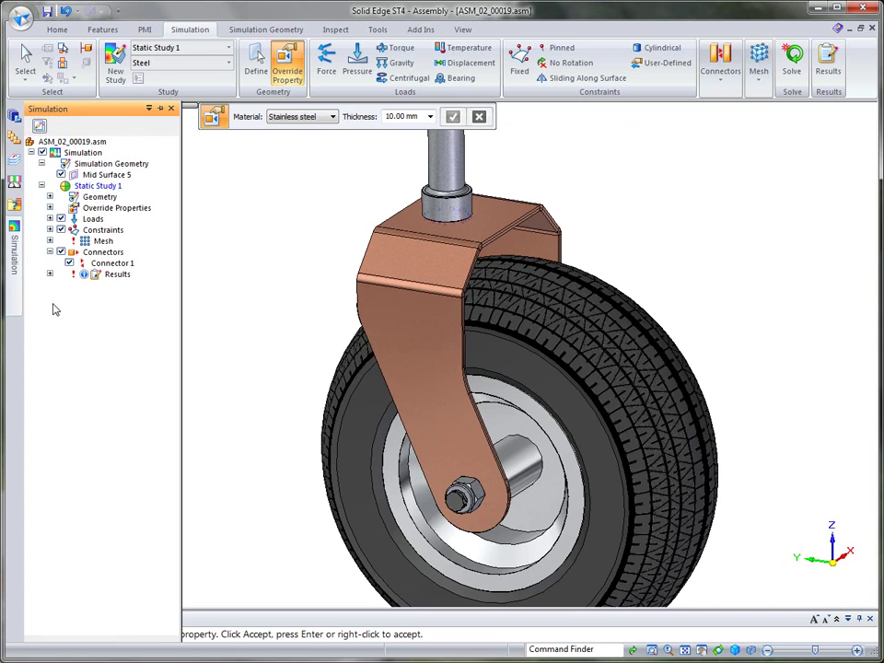
click(50, 197)
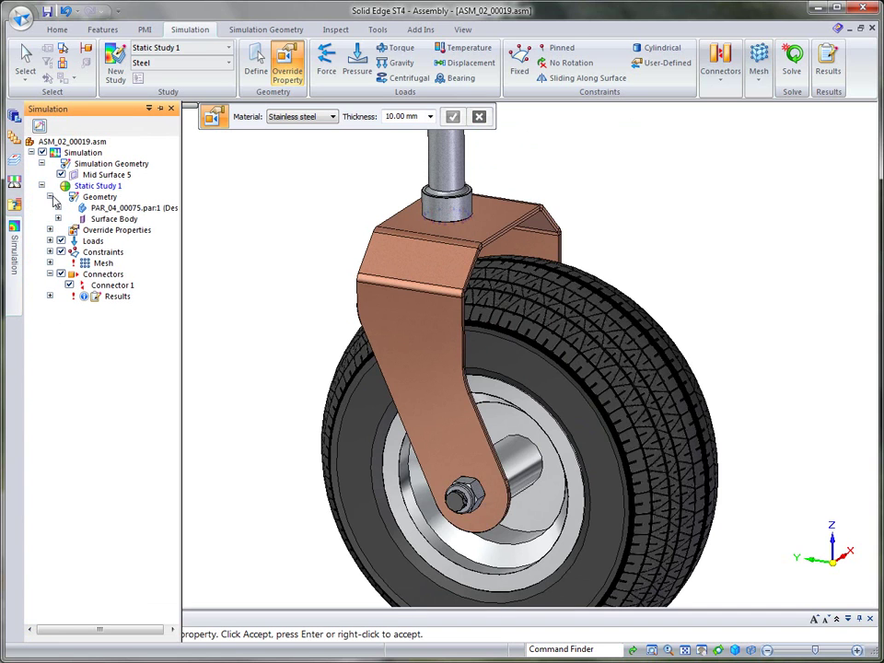
click(58, 219)
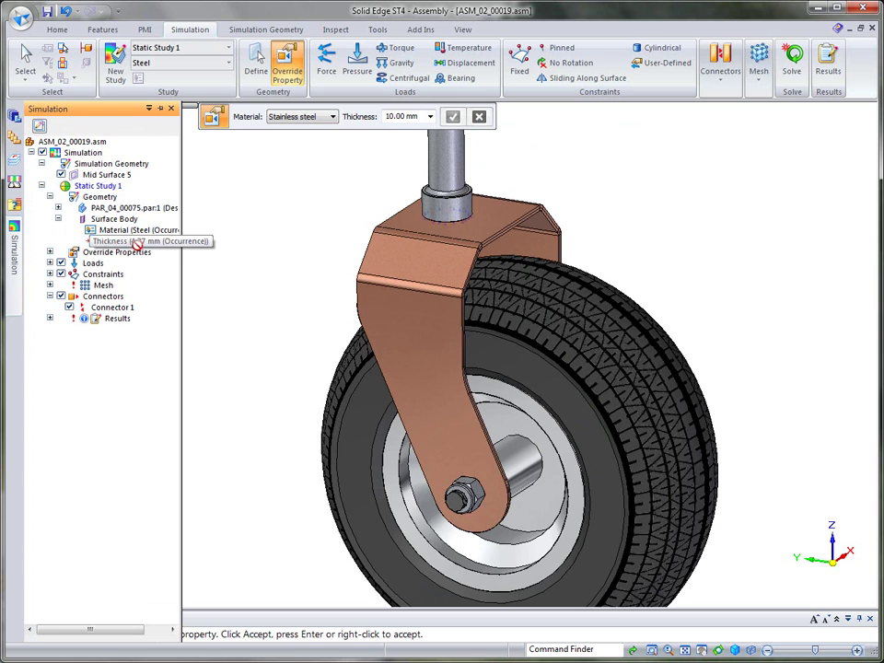
click(50, 252)
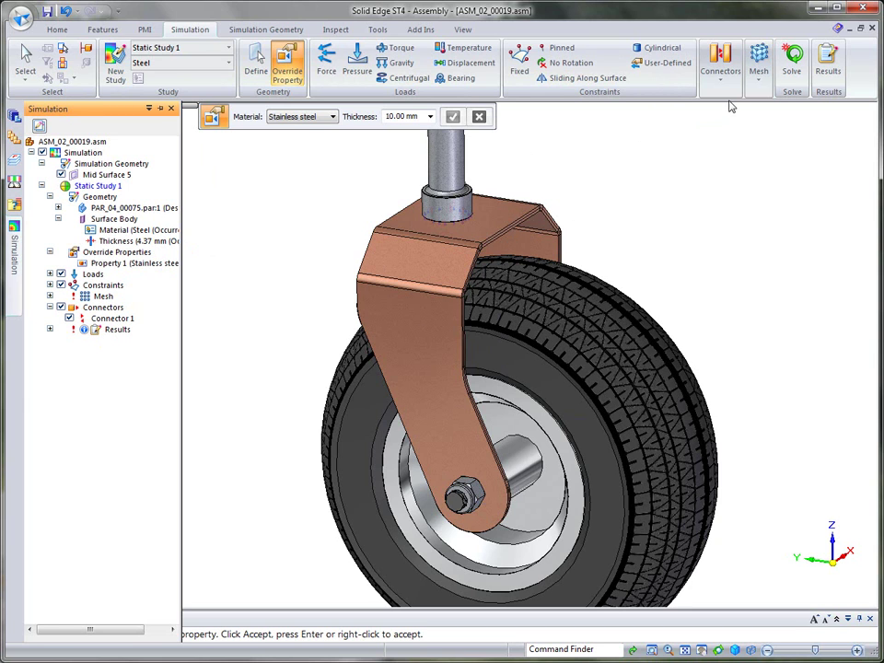
- Apply the Surface and Solid Only display configuration and solve Static Study 1
click(56, 29)
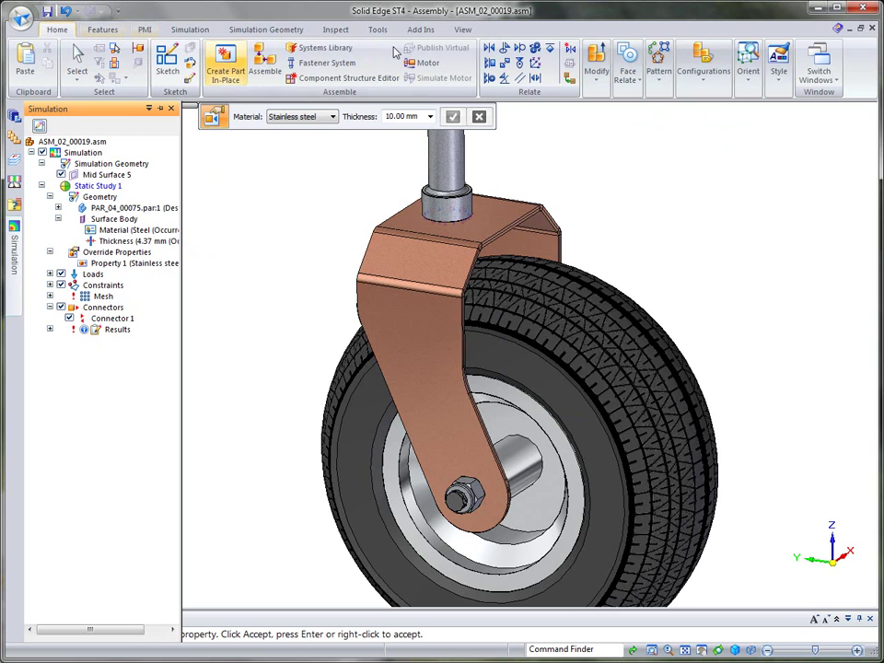
click(723, 79)
click(704, 140)
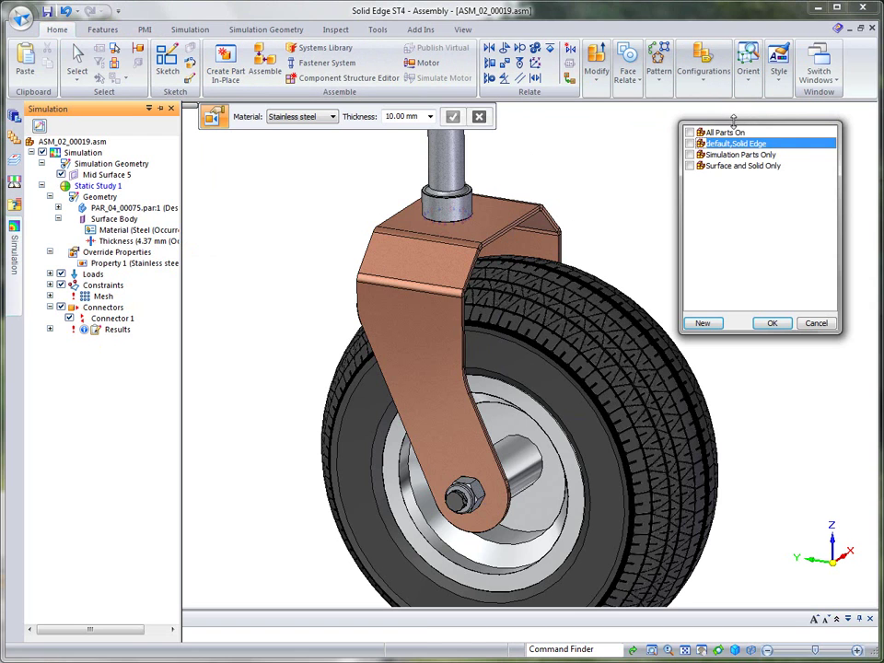
click(742, 166)
click(771, 323)
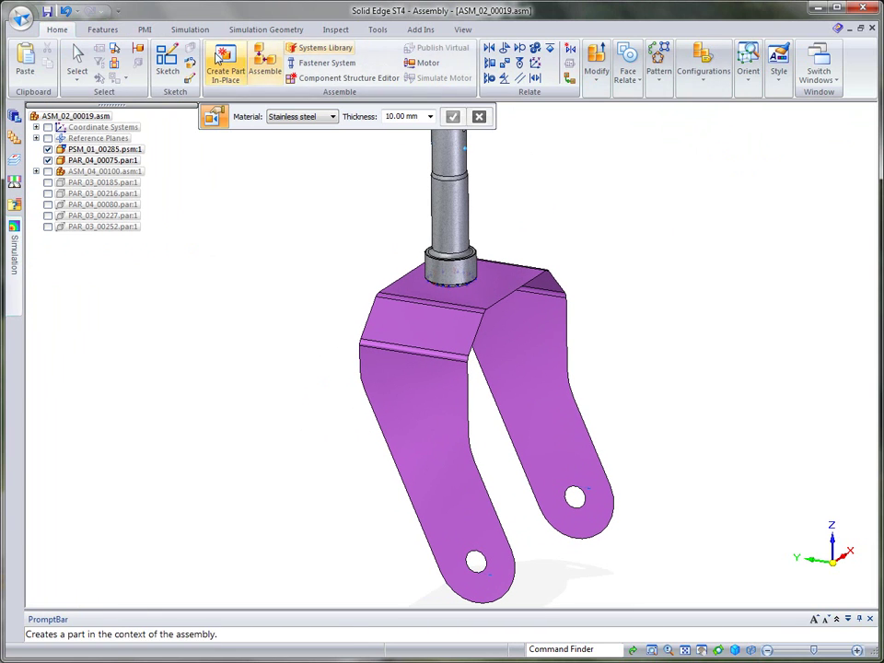
click(186, 30)
click(791, 64)
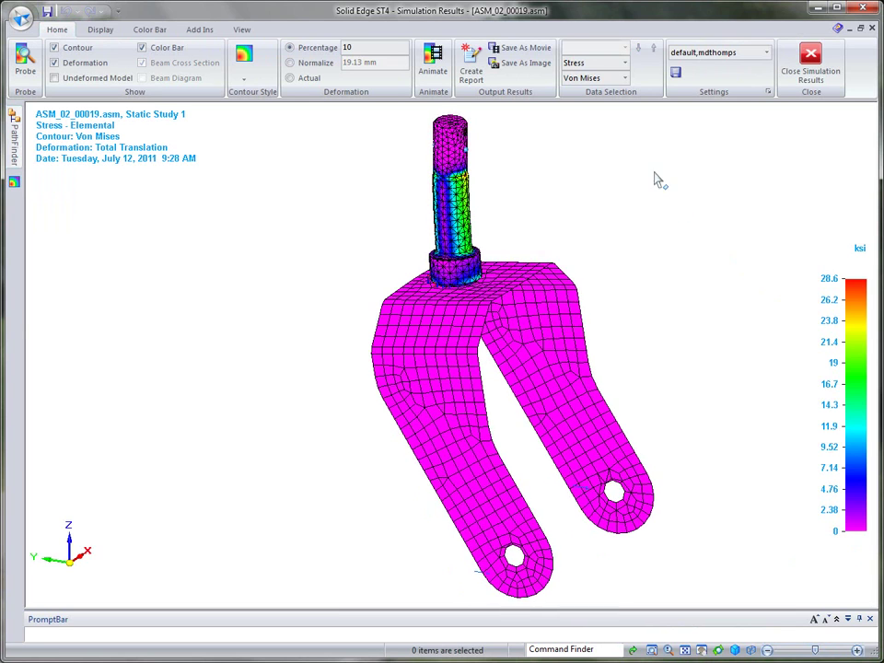
- Display the Plate Top X Normal Stress contour on the fork and close the simulation results
click(625, 77)
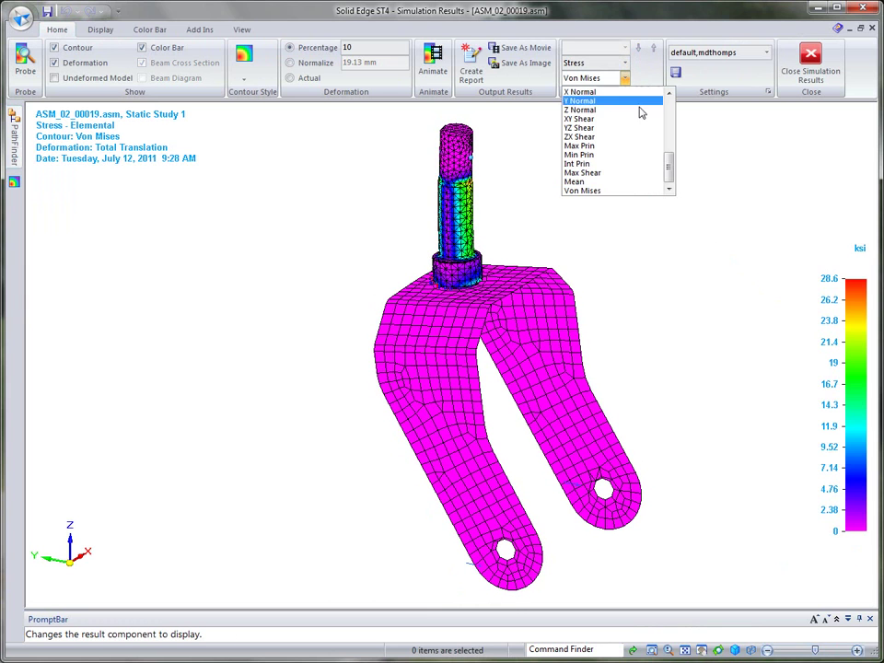
drag(676, 166, 673, 104)
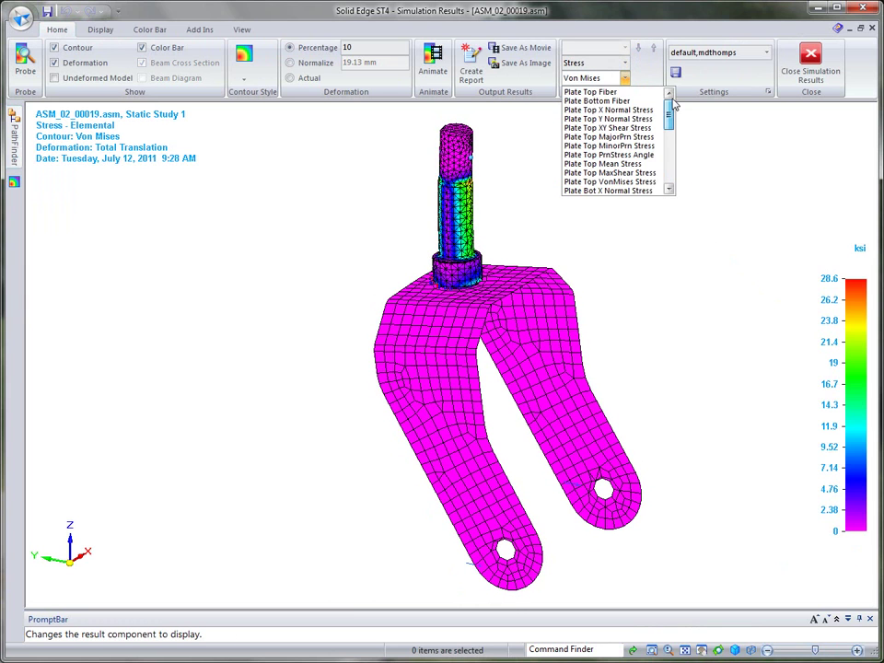
click(608, 110)
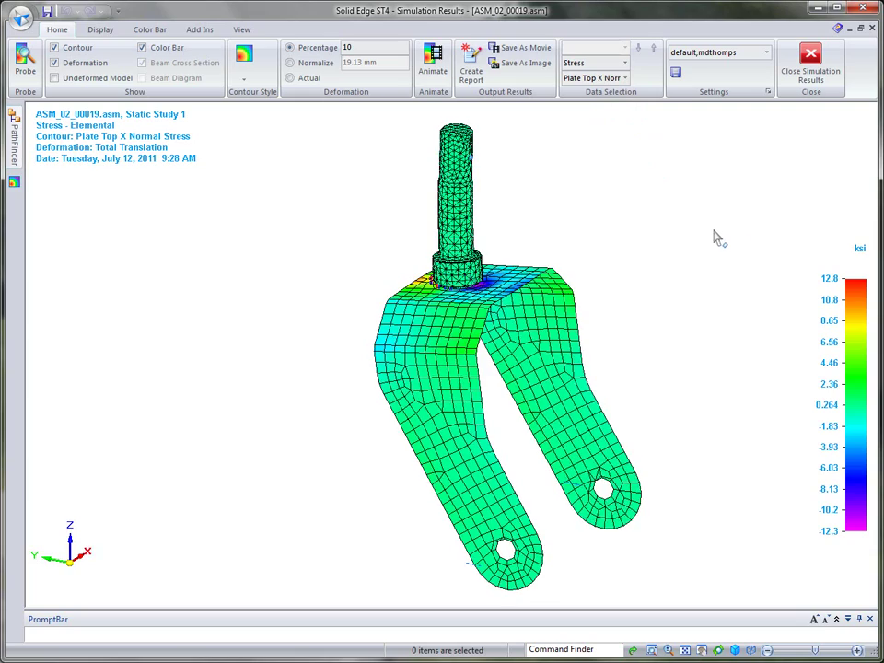
middle_drag(714, 237, 828, 289)
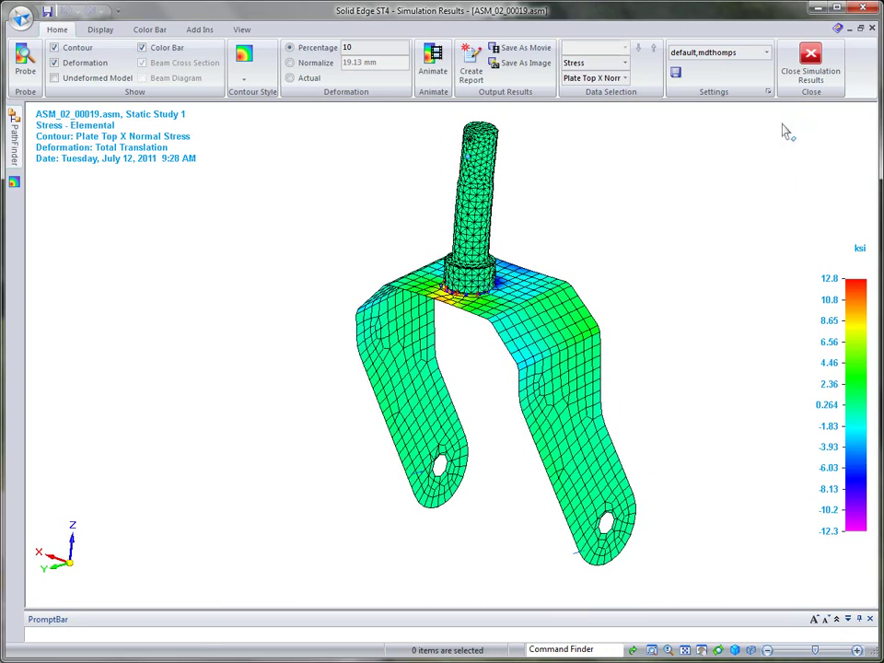
click(810, 59)
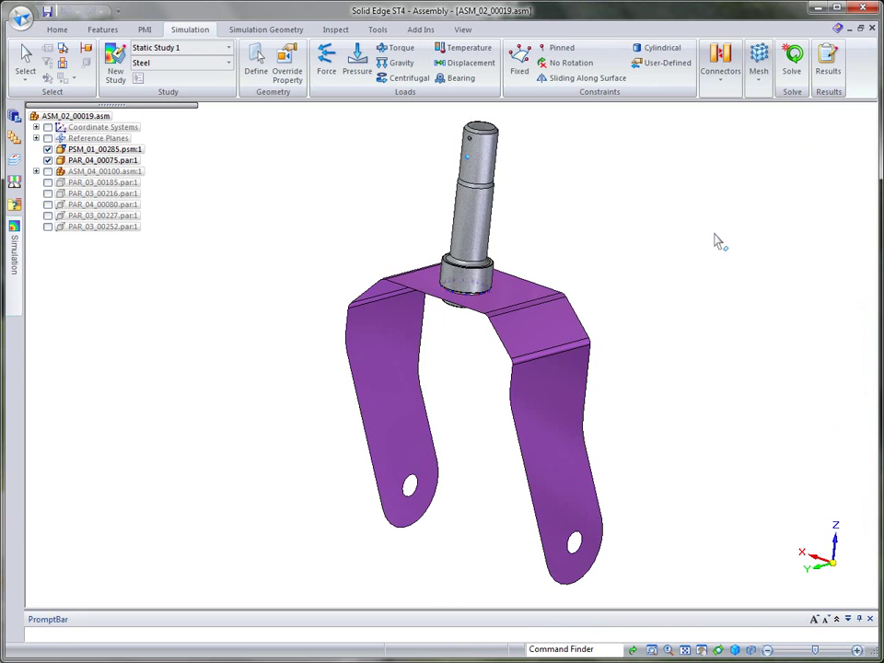